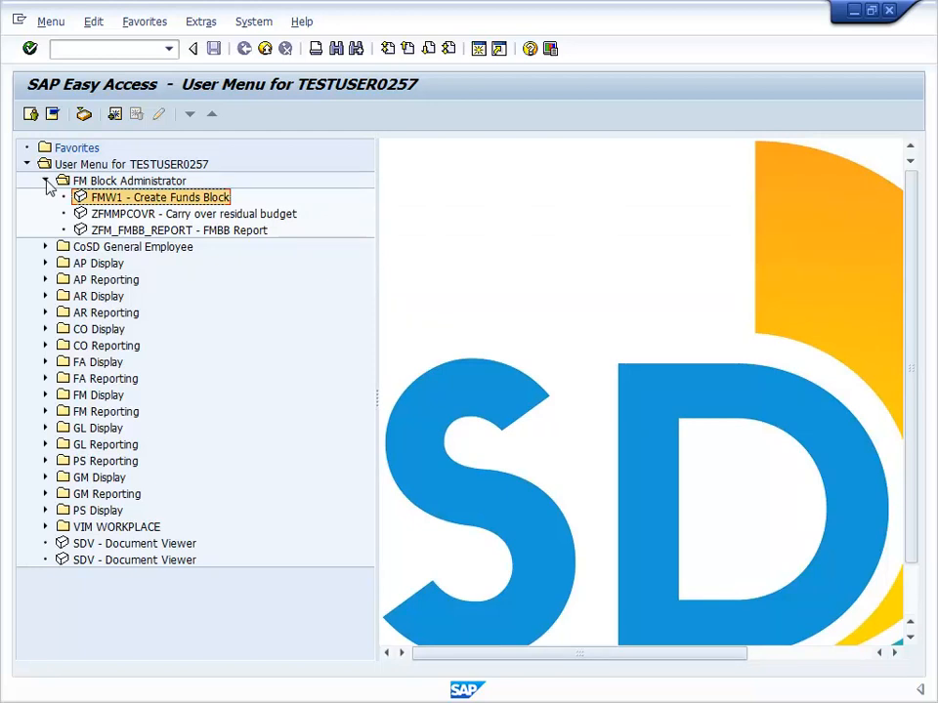
Add Create Funds Block (FMW1) to the favorites and open transaction FMW1.
right_click(86, 200)
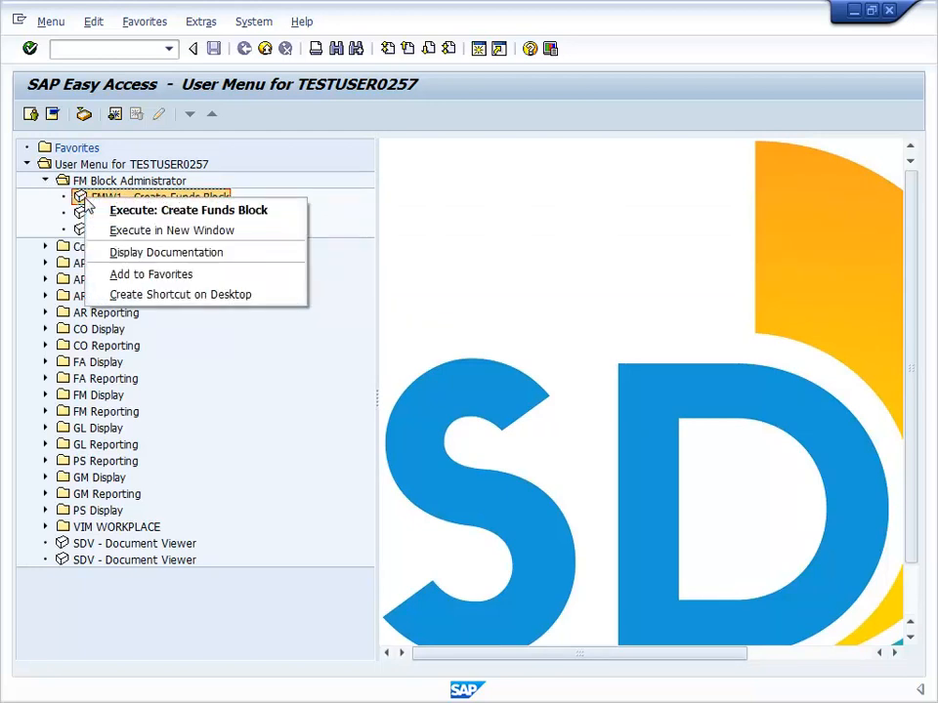
left_click(151, 275)
double_click(147, 213)
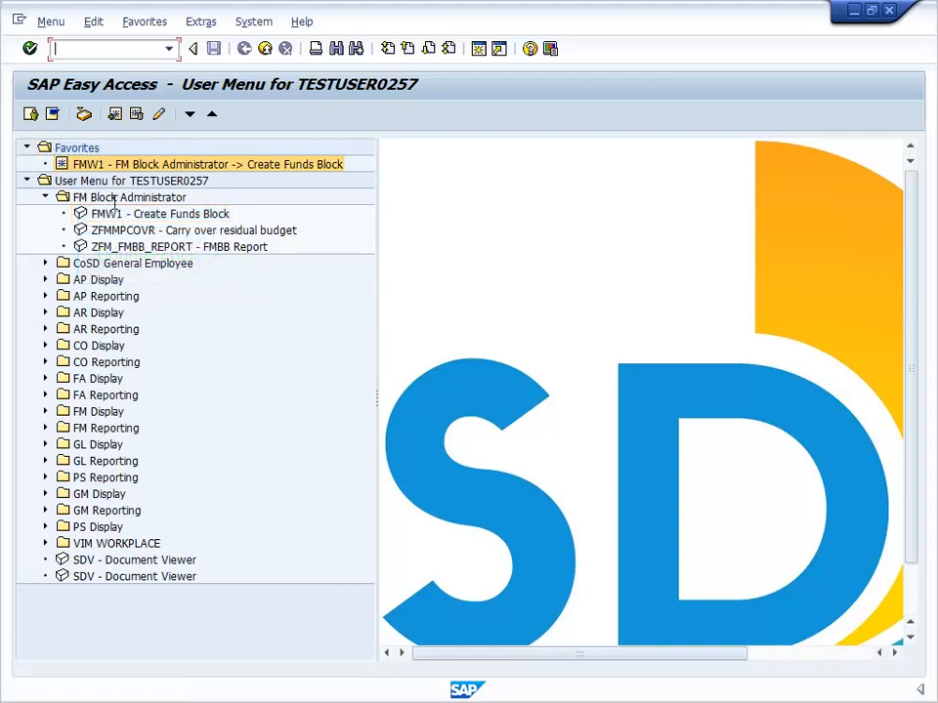
type("FMW1")
left_click(30, 49)
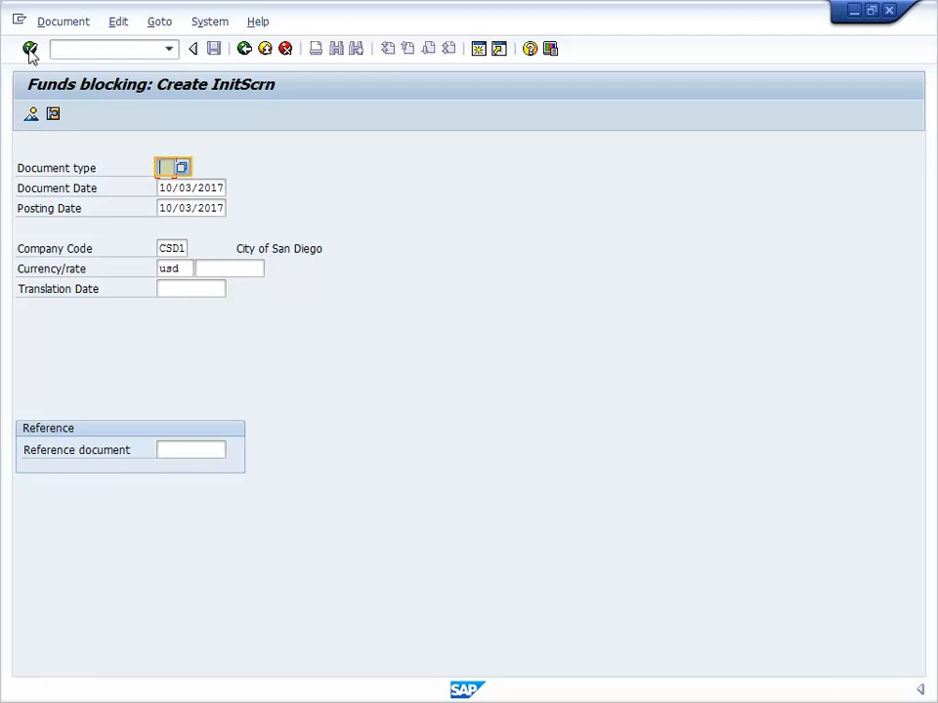
Choose document type 11, CSD - Funds Blocking, for the new funds block and open its line item overview through fast data entry.
left_click(183, 170)
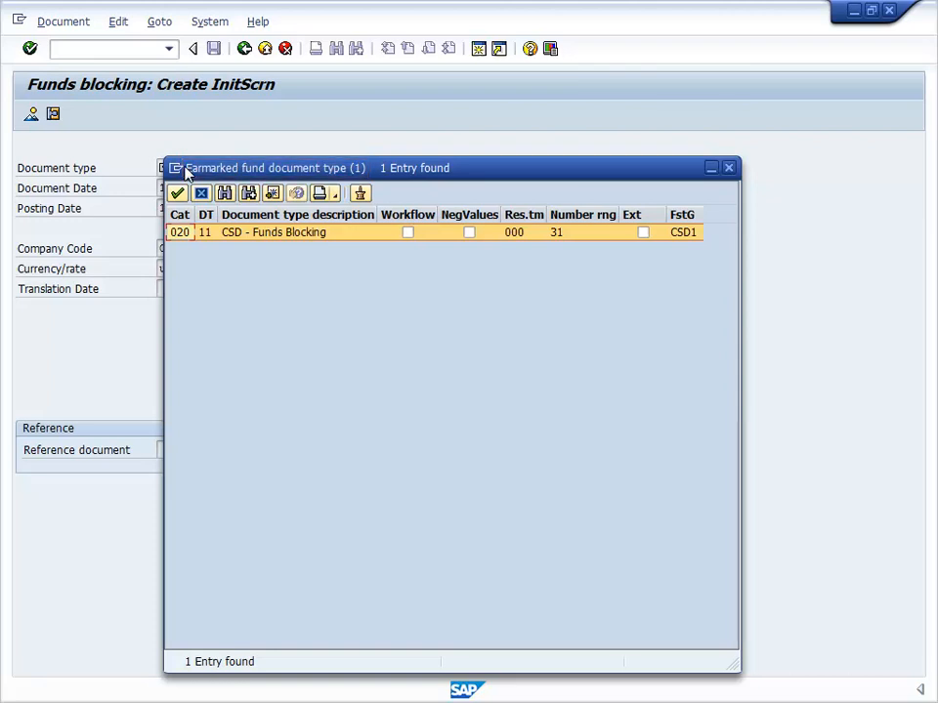
left_click(181, 233)
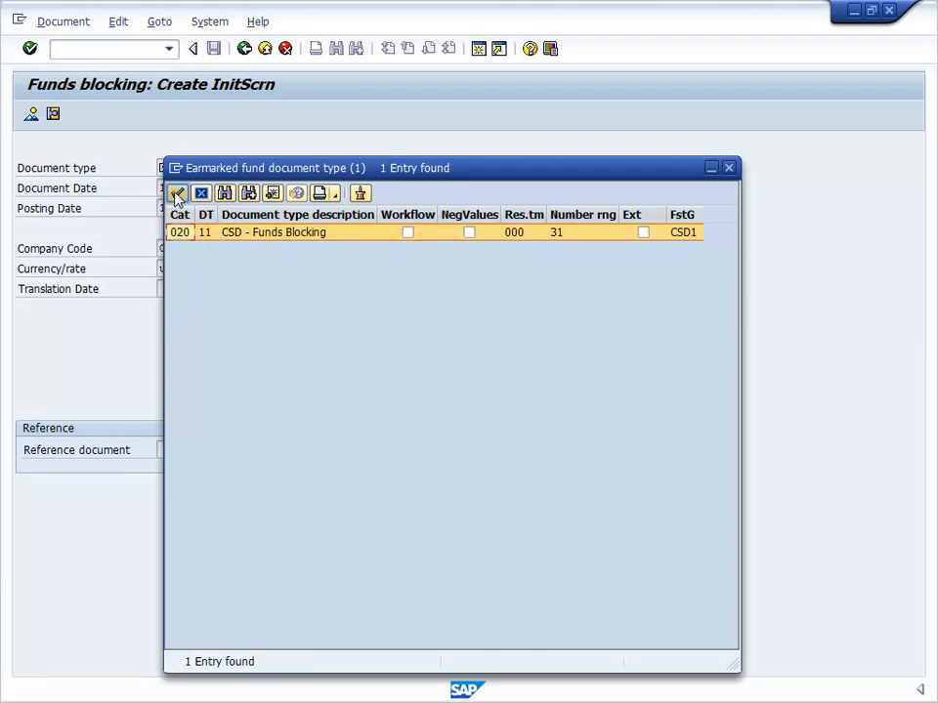
left_click(177, 193)
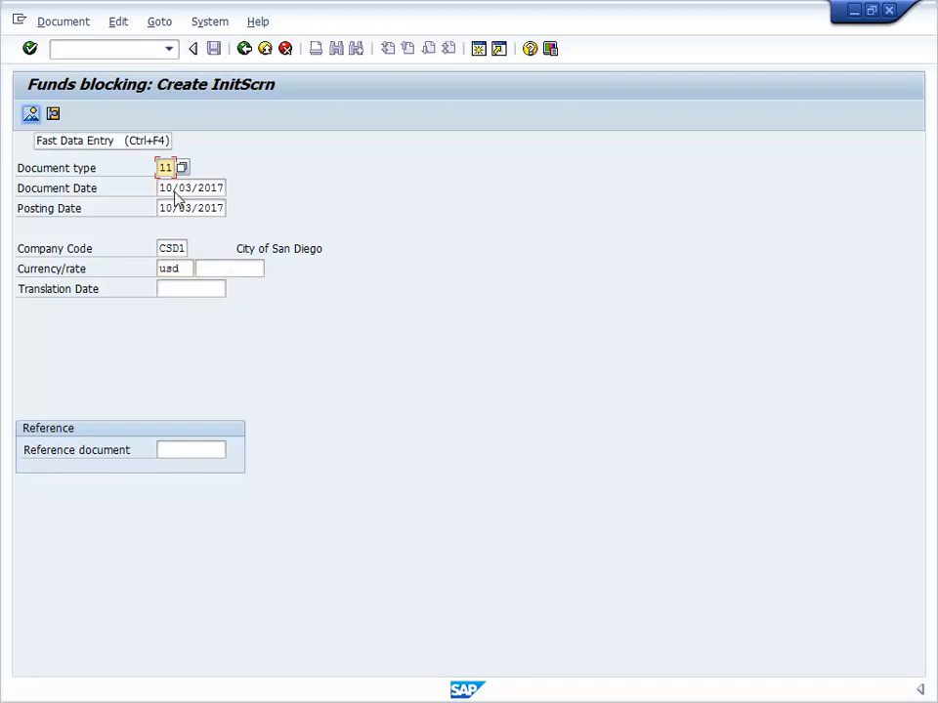
left_click(31, 114)
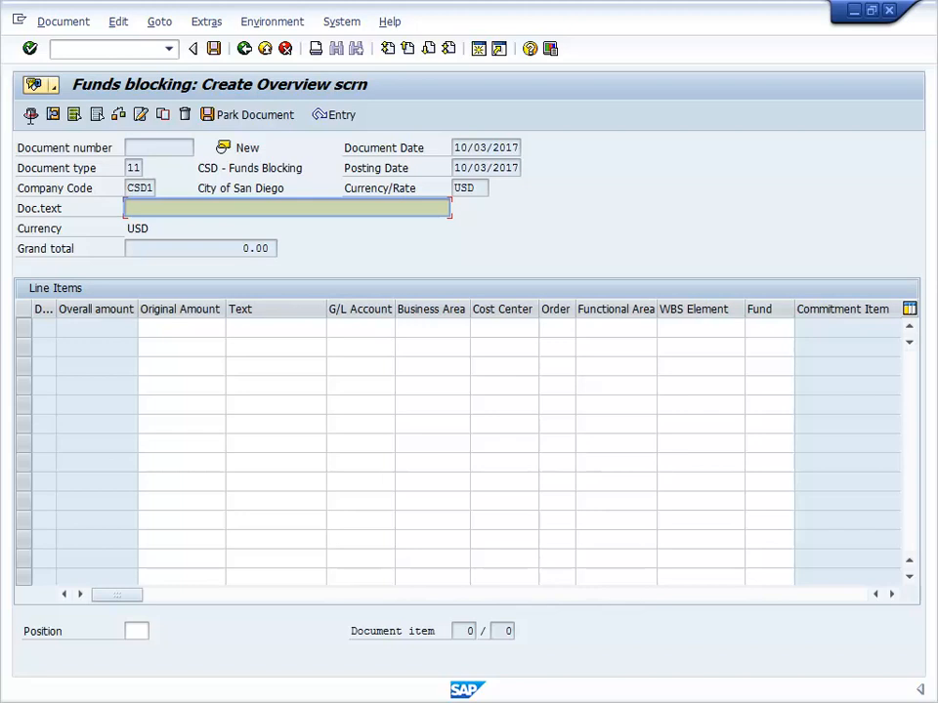
Enter "Fringe Benefits Funds Block" as the document text.
left_click(132, 208)
type("Fringe Benefits Fund")
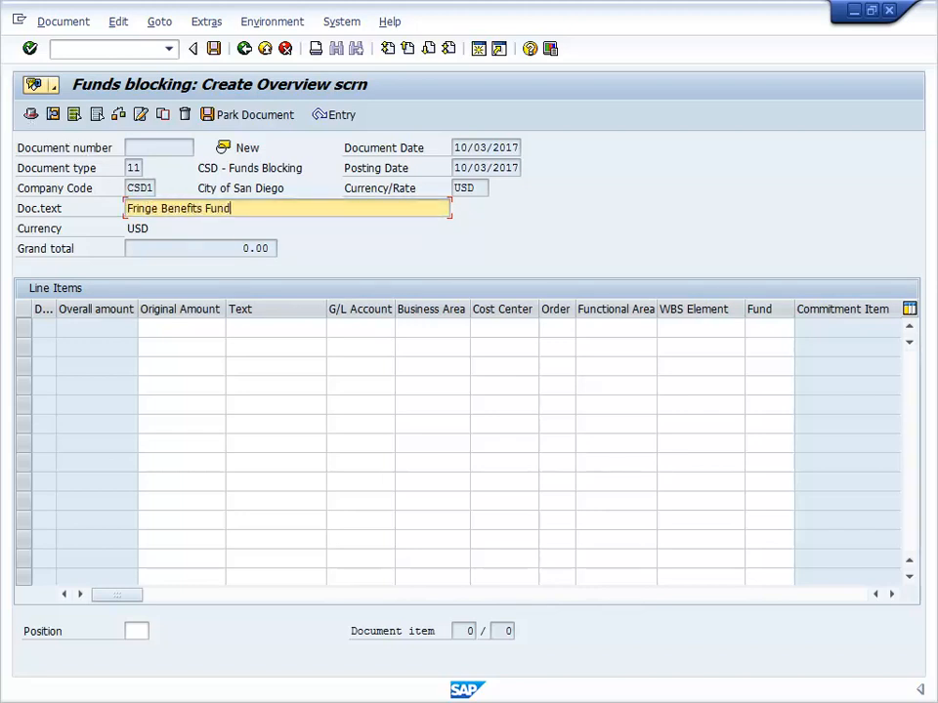
type("s Block")
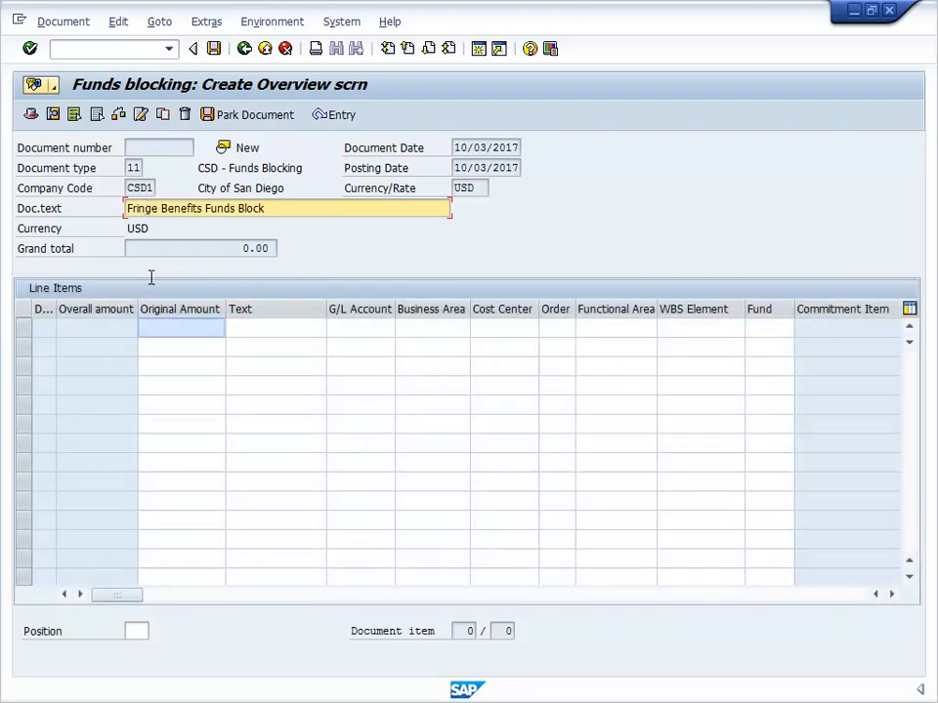
left_click(153, 328)
type("1000")
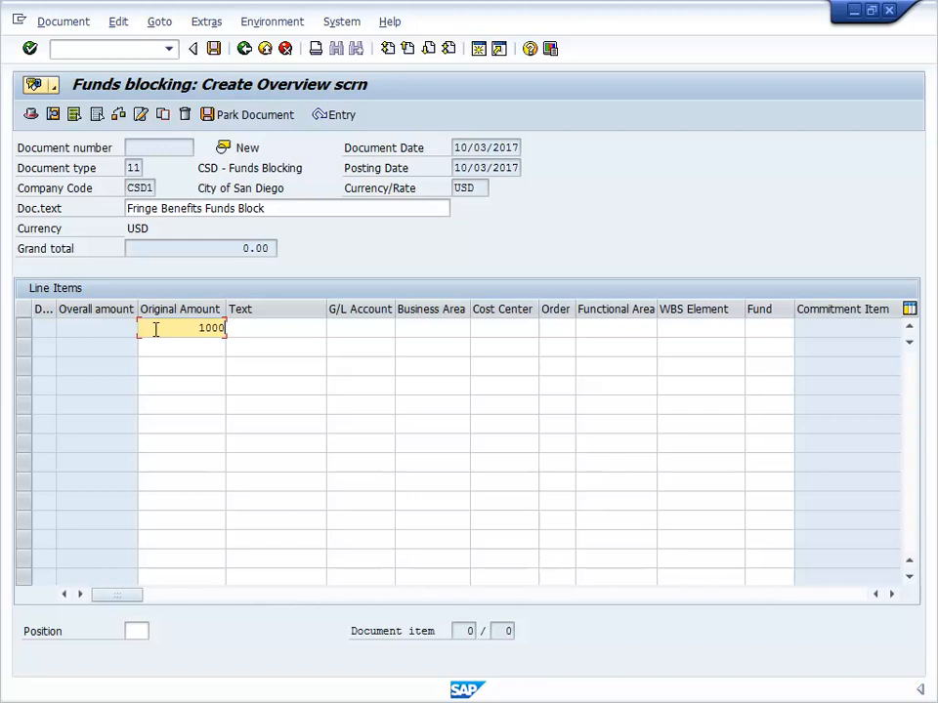
left_click(246, 329)
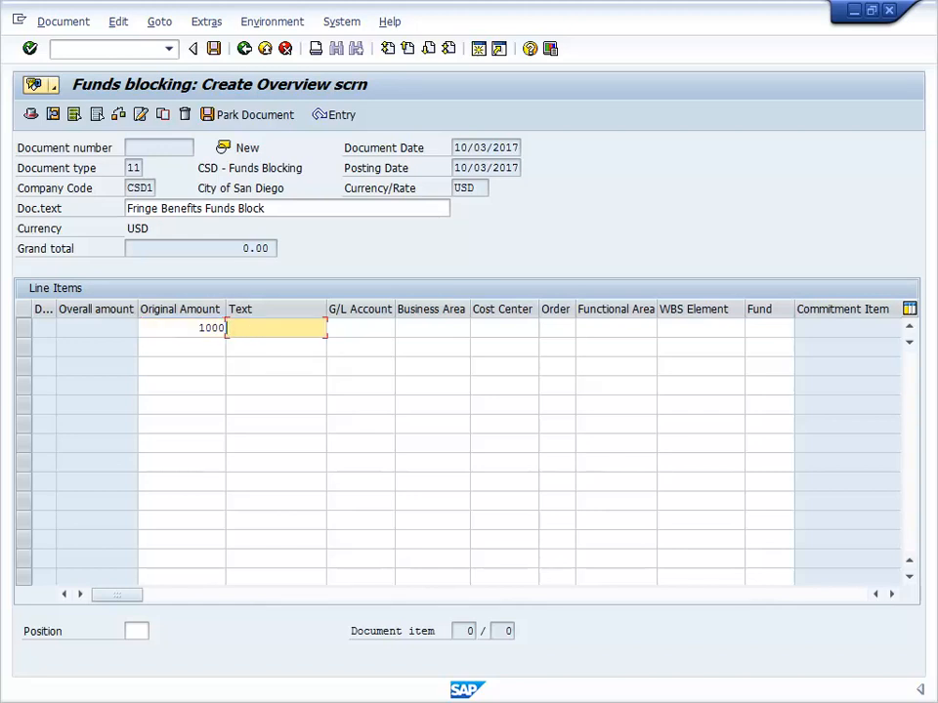
type("Fringe Funds Block")
left_click(333, 328)
type("502076")
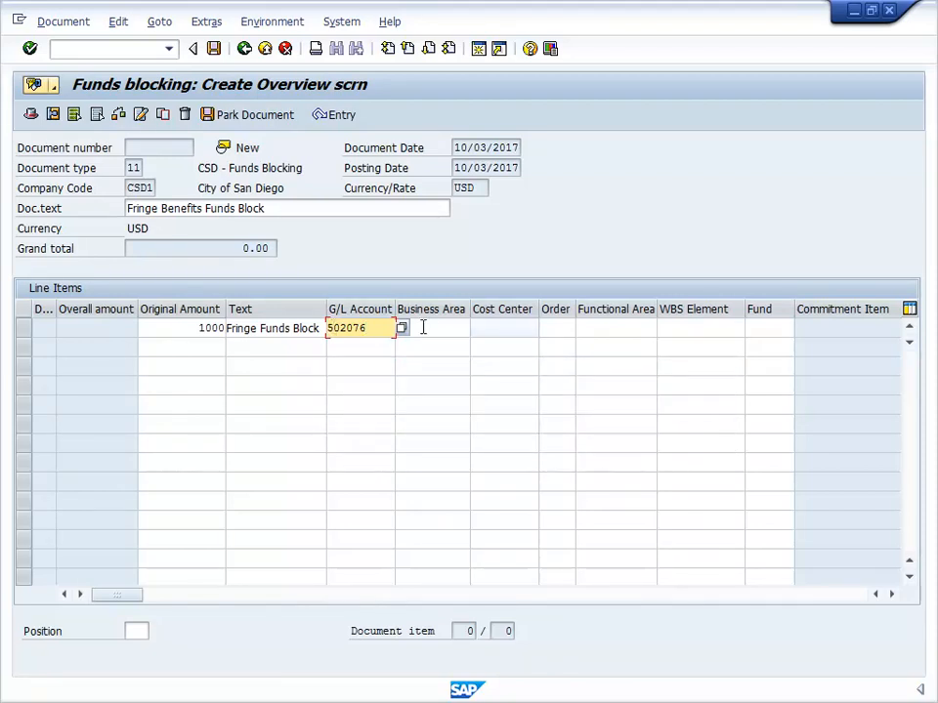
left_click(477, 327)
type("1513110001")
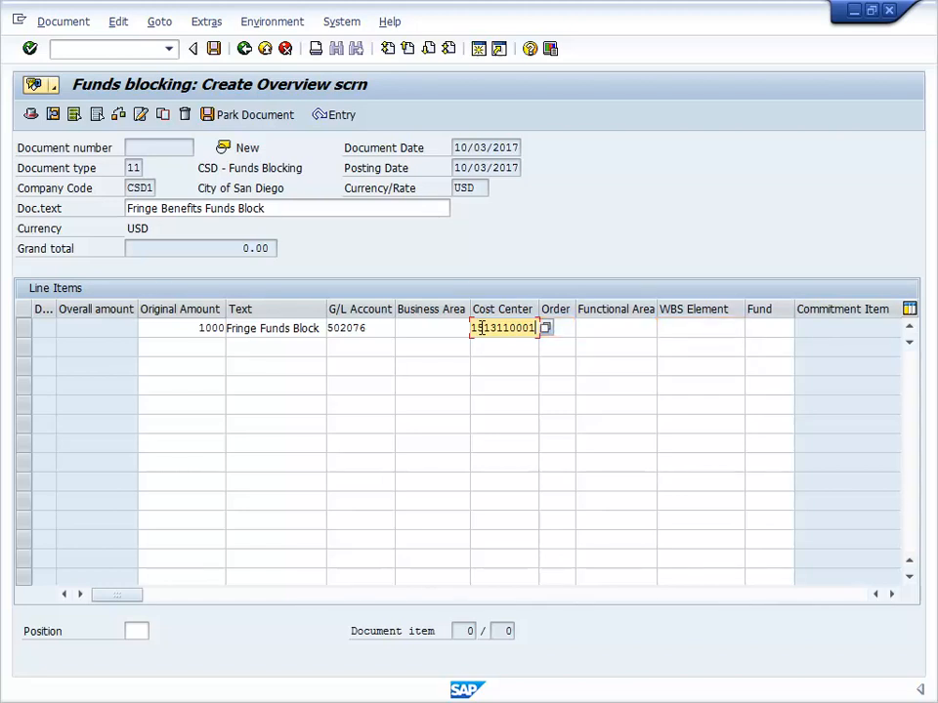
left_click(753, 328)
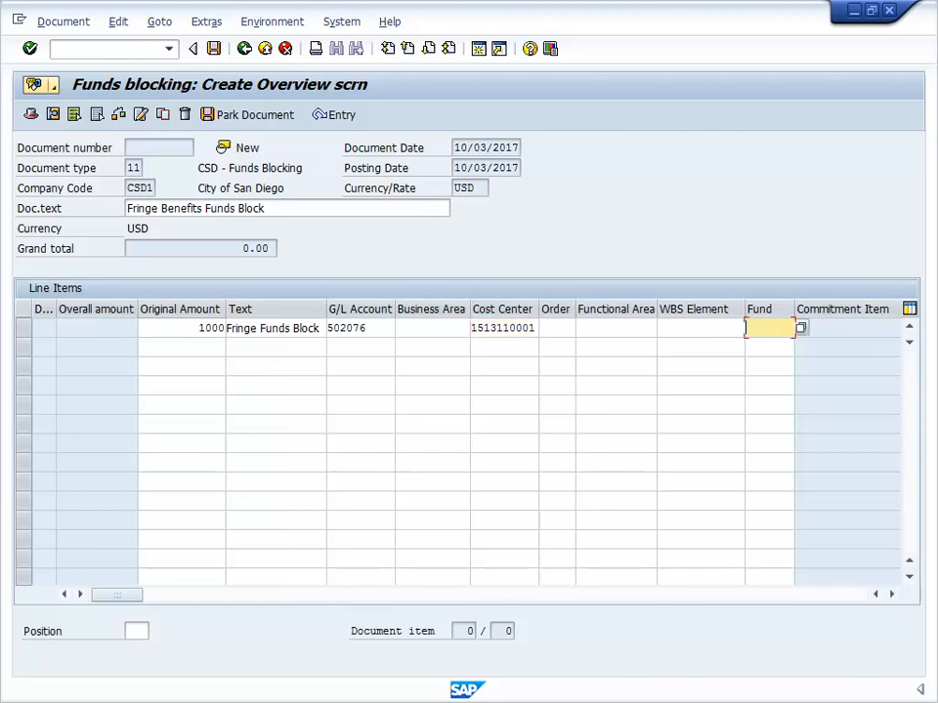
type("100000")
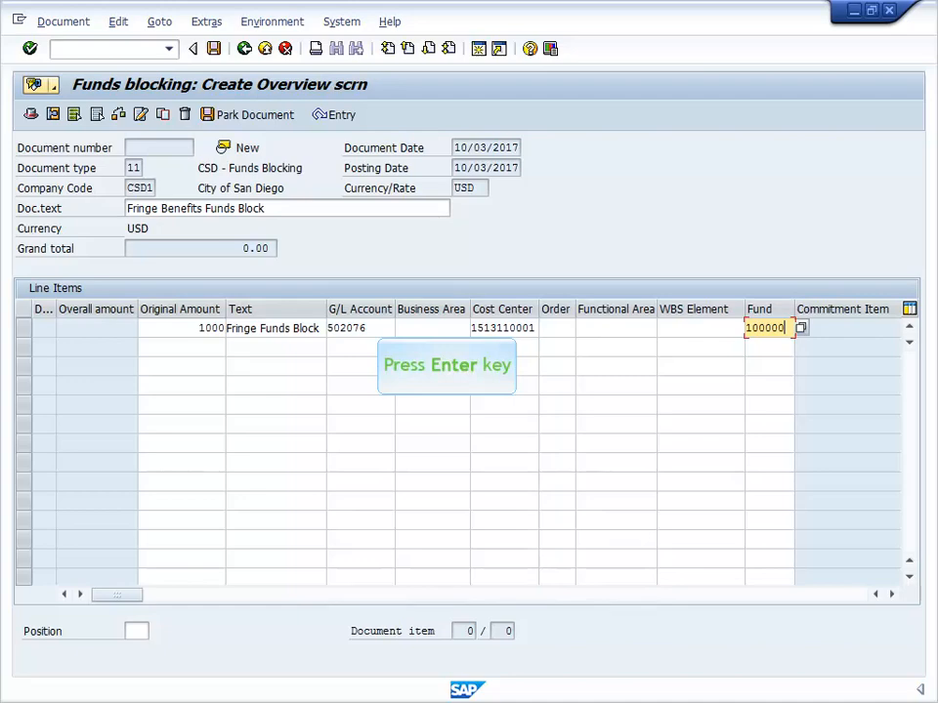
key("Return")
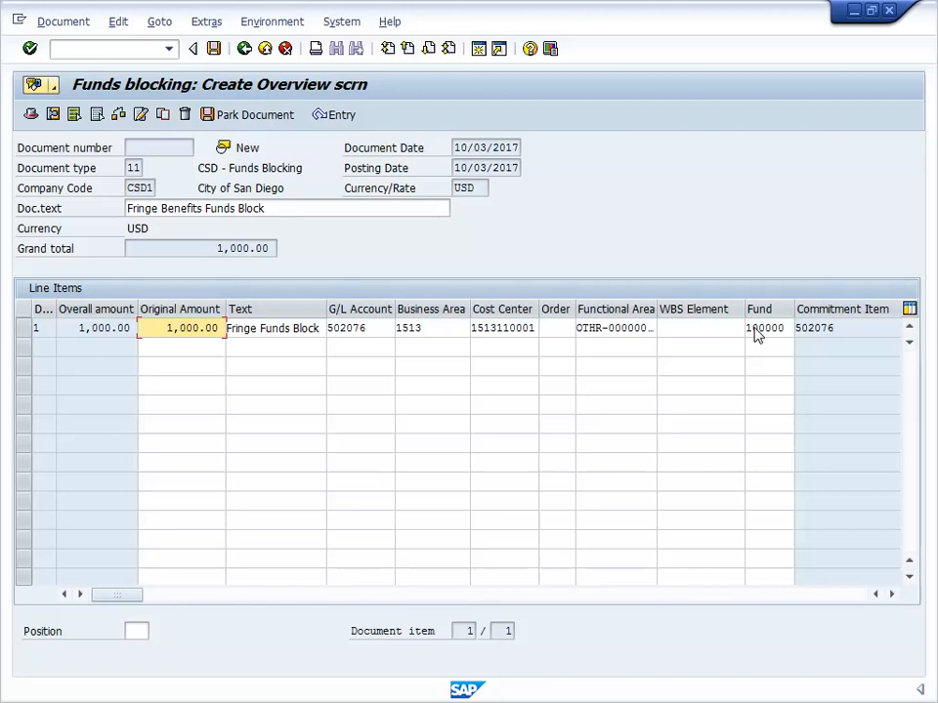
Check the funds block document for errors and park it.
left_click(118, 114)
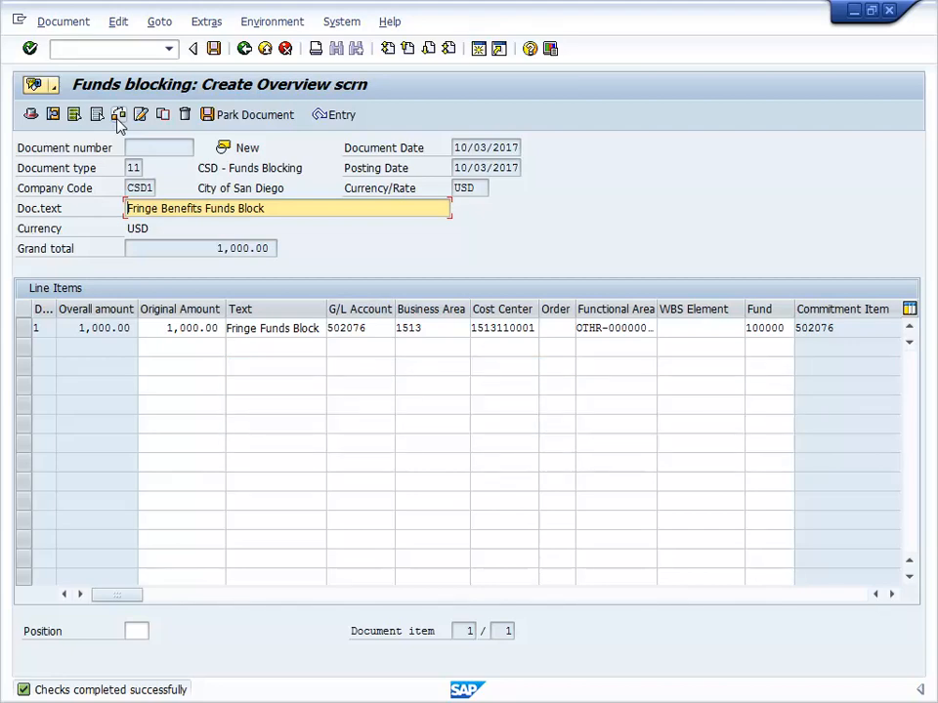
left_click(246, 118)
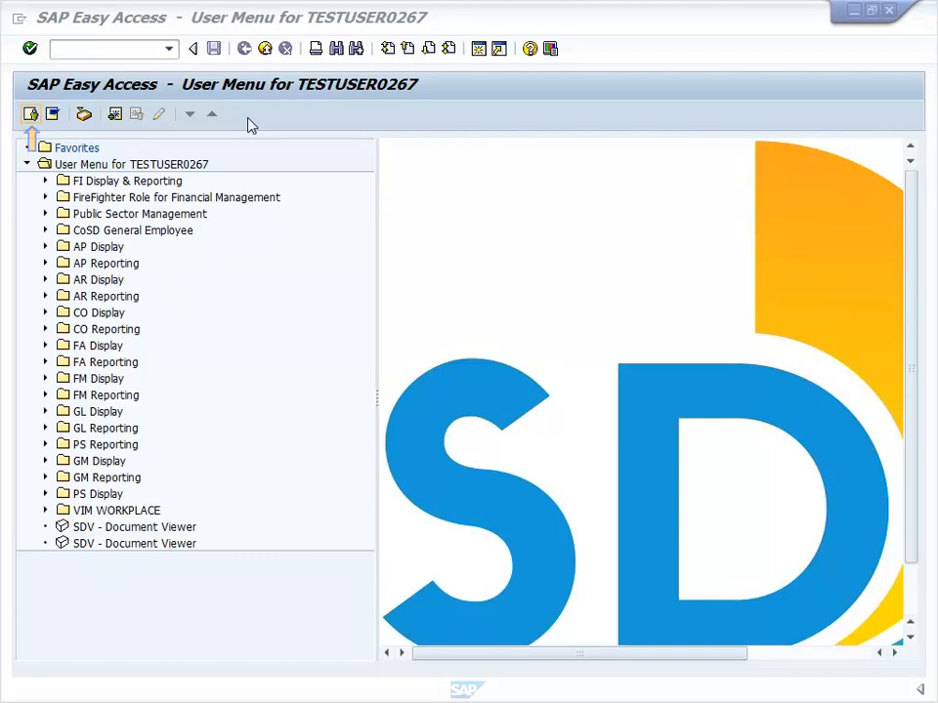
Expand the FM Display folder and open the Display Funds Block transaction, FMW3.
left_click(46, 379)
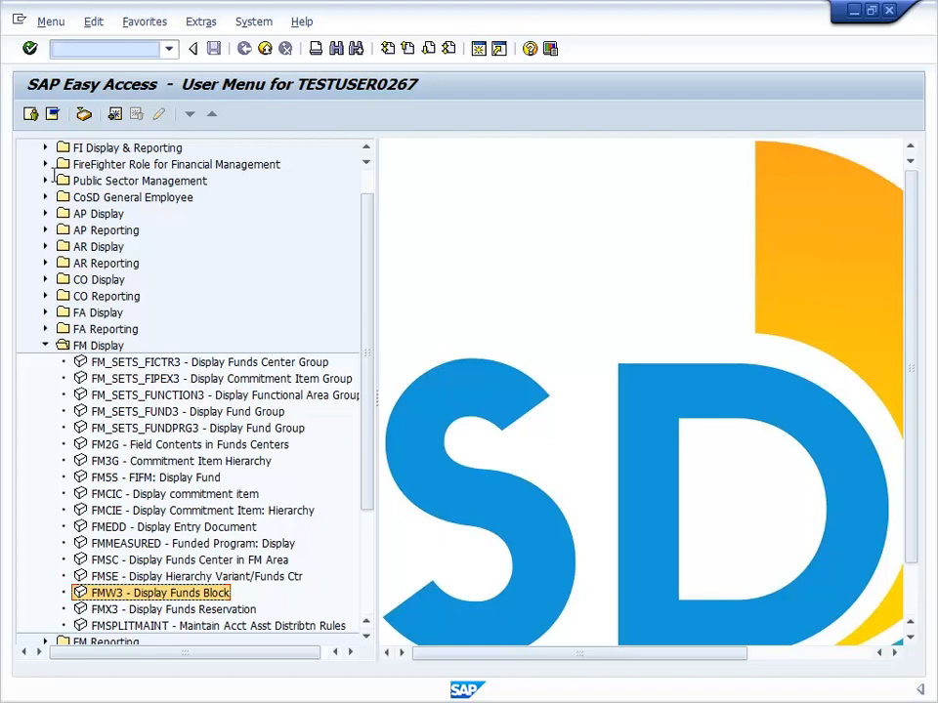
left_click(57, 47)
type("FMW3")
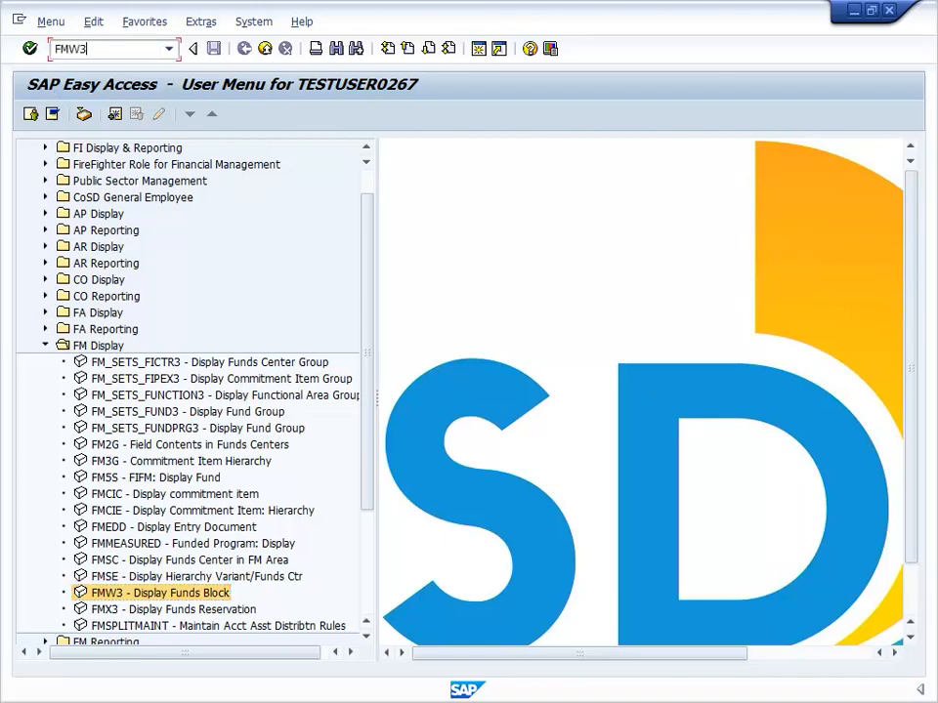
left_click(29, 48)
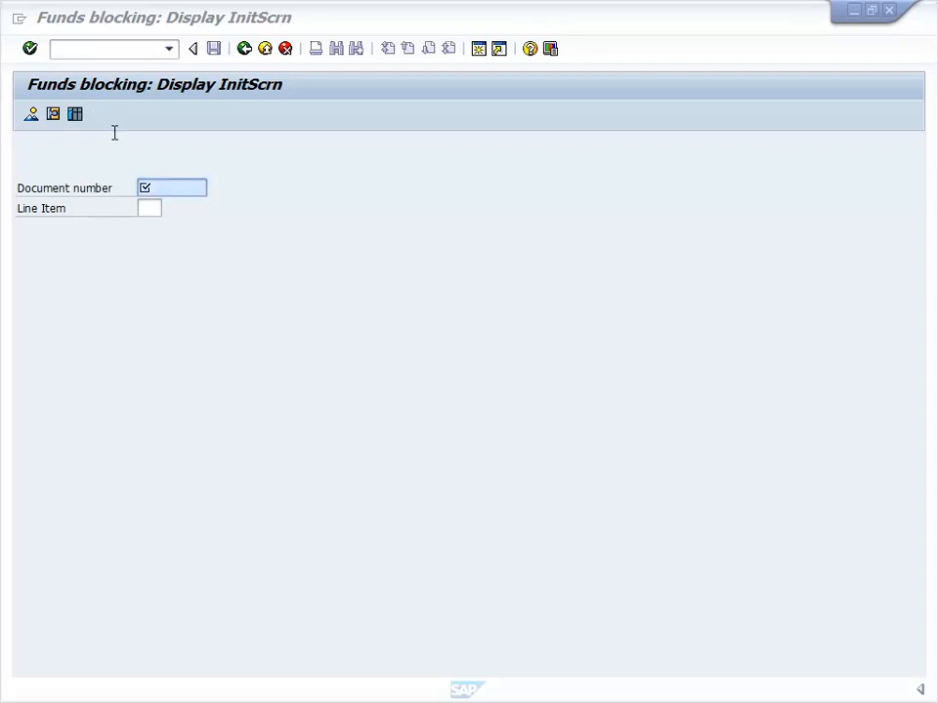
left_click(170, 189)
type("3100000230")
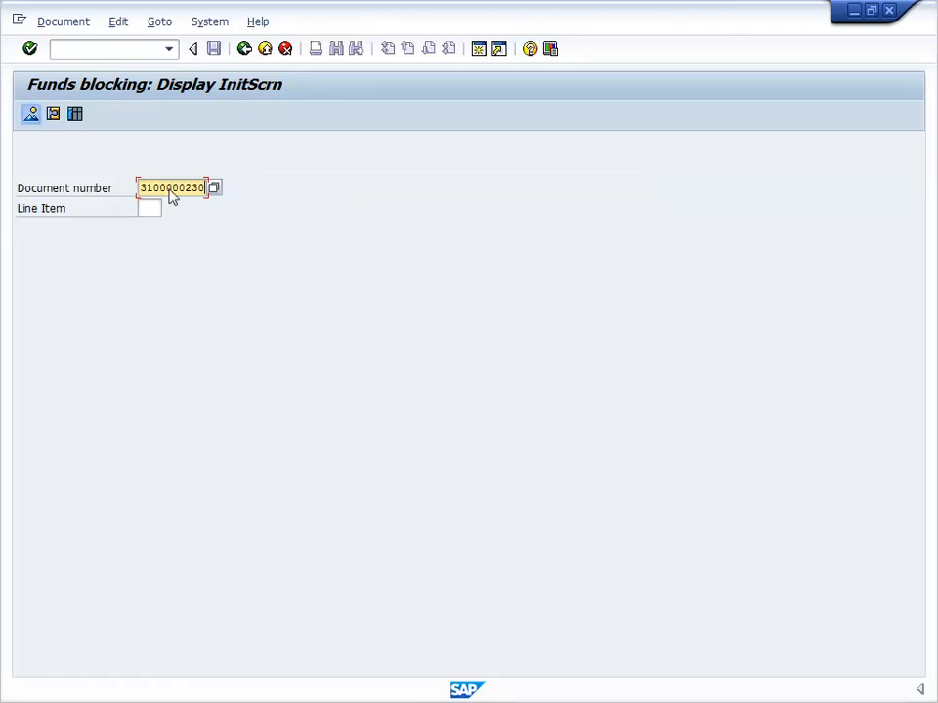
left_click(31, 116)
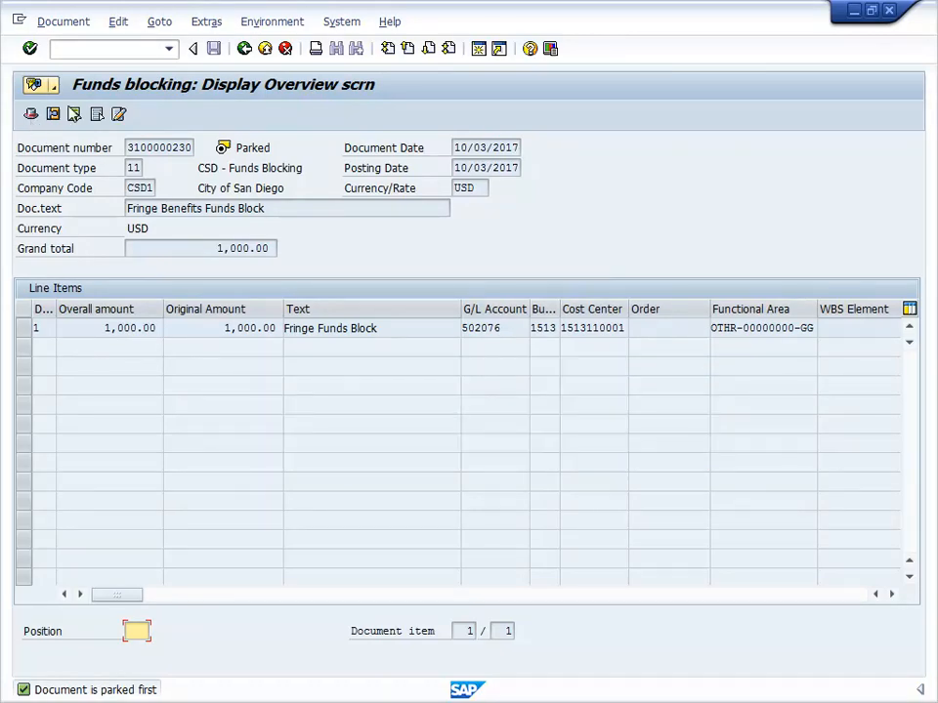
Return to the initial display screen, clear the document number and open the earmarked funds journal.
left_click(243, 49)
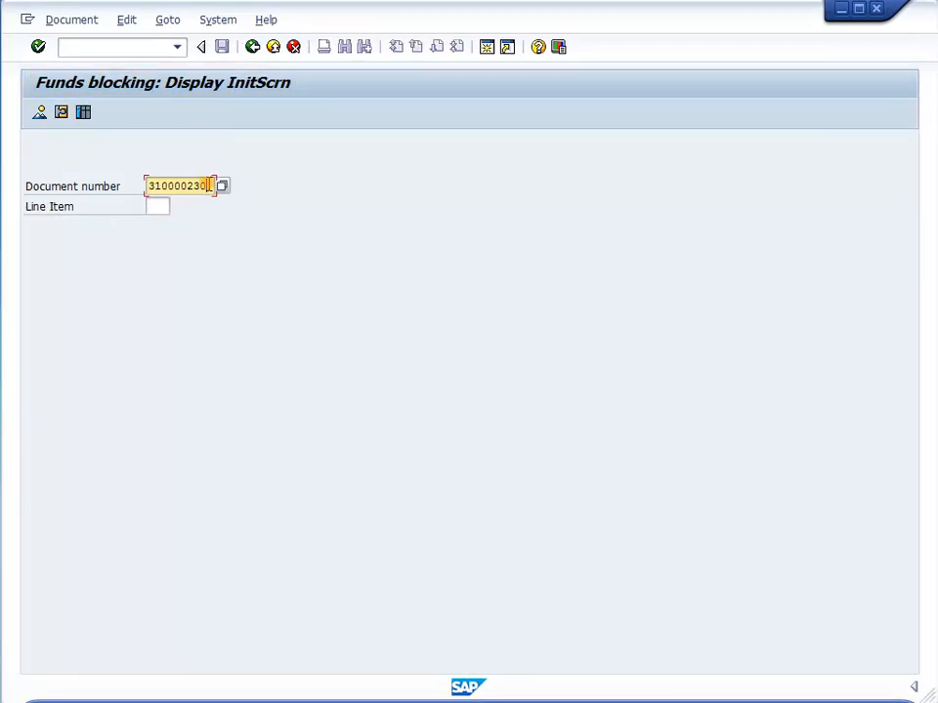
left_click_drag(209, 186, 117, 190)
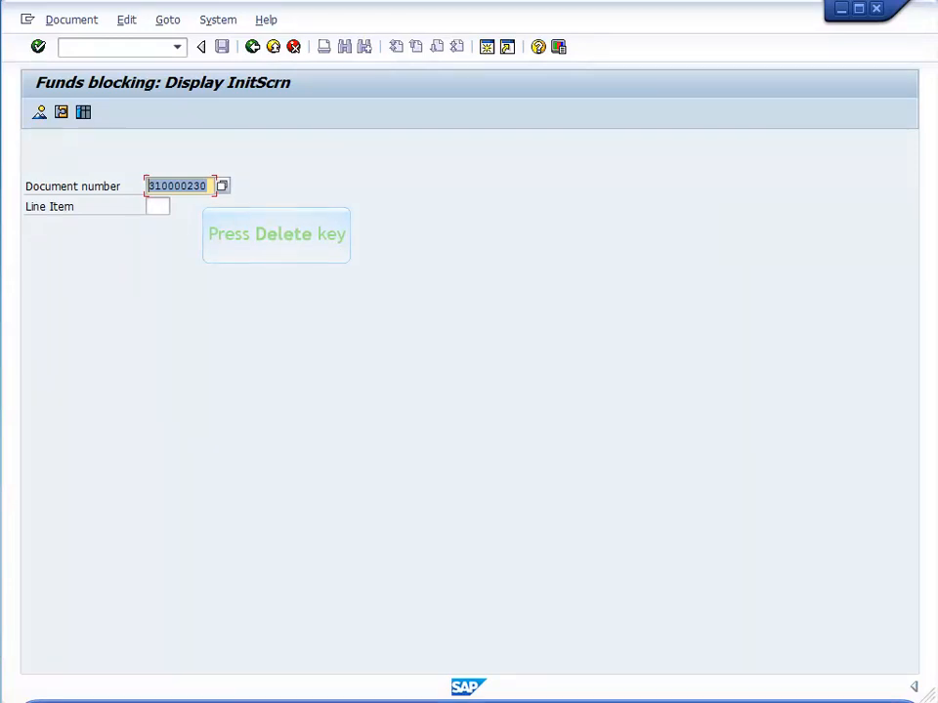
key("Delete")
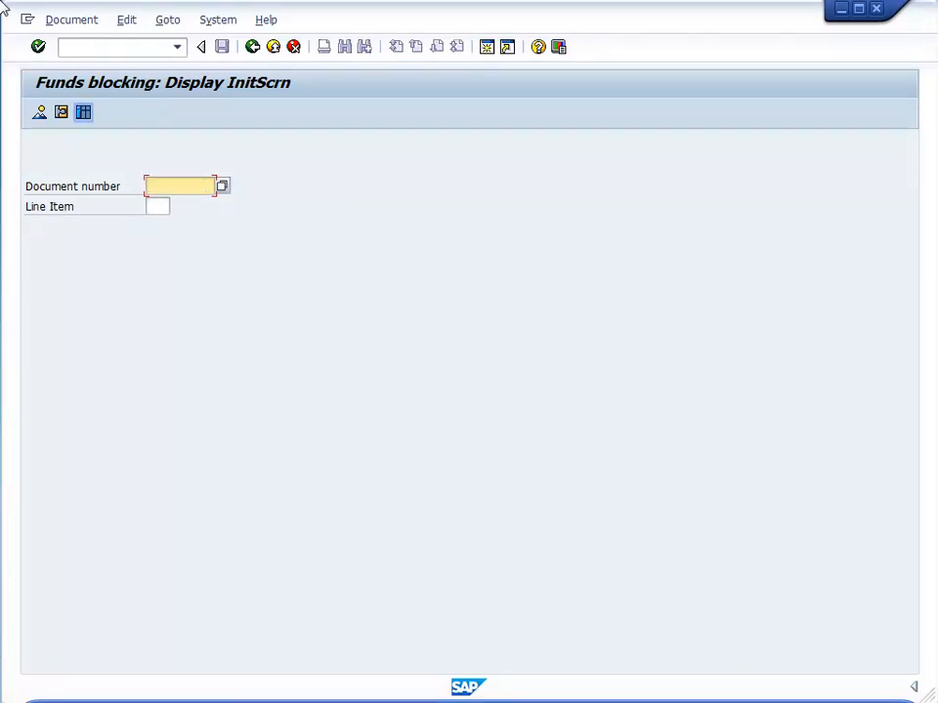
left_click(84, 114)
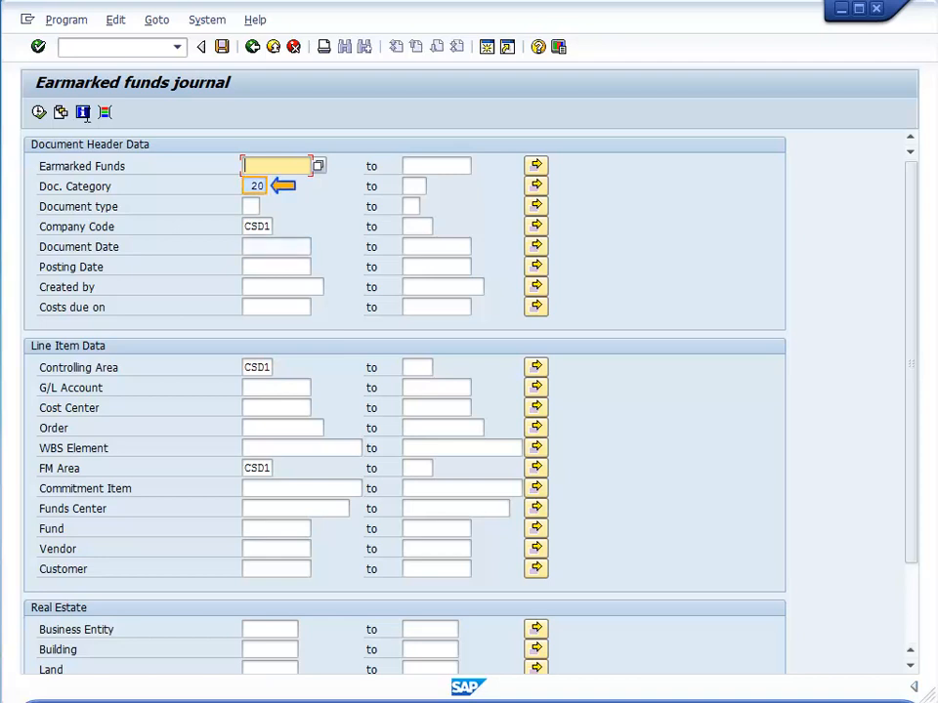
Limit the journal's document date range to 07/01/2017 through 06/30/2018.
left_click(289, 246)
type("07/0")
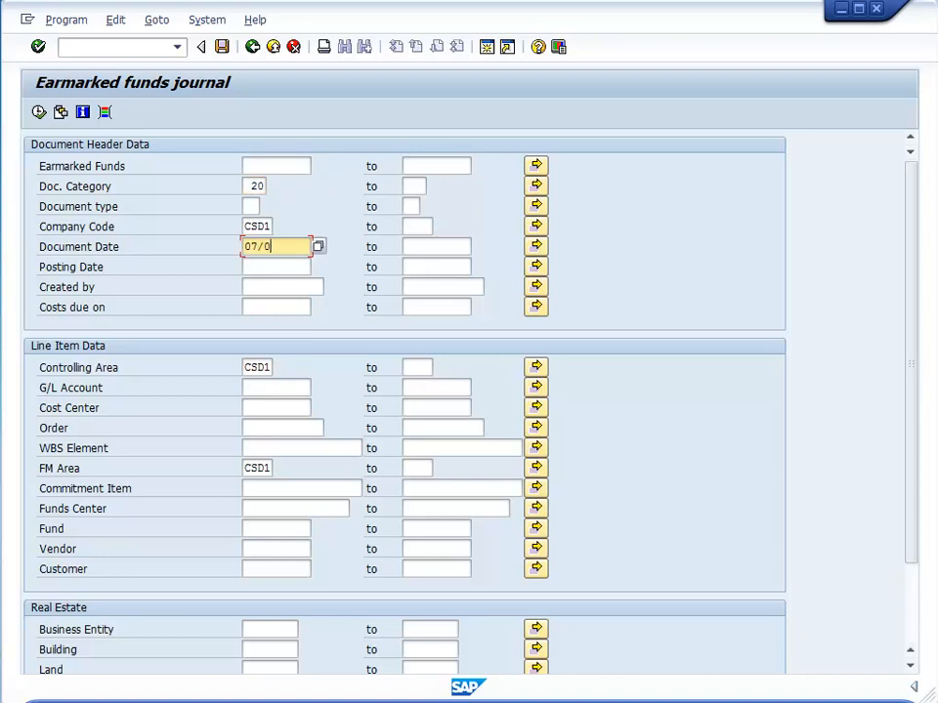
type("1/2017")
left_click(409, 246)
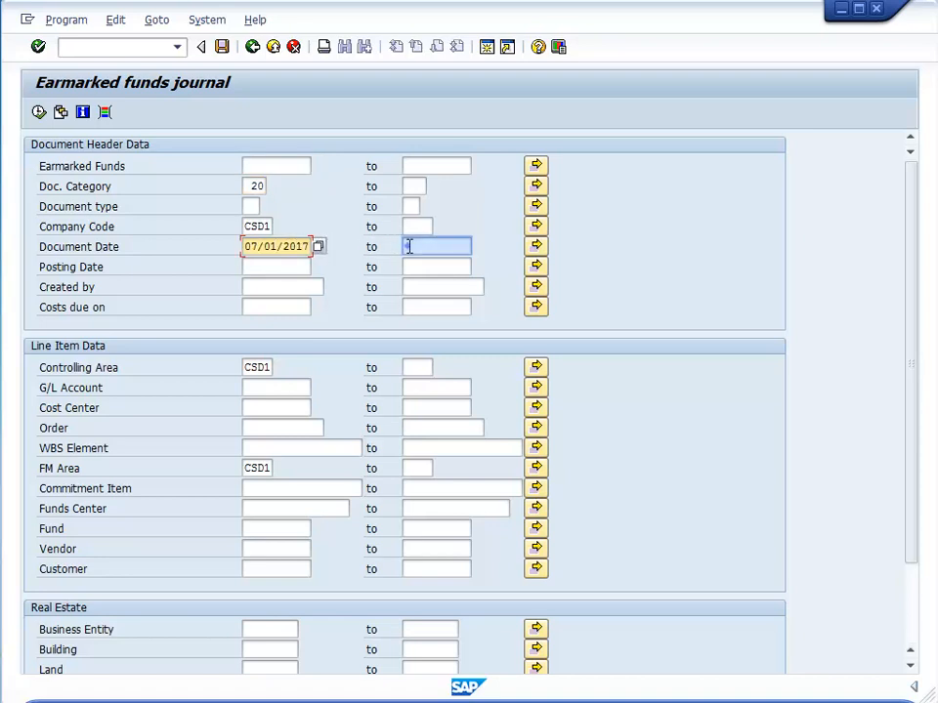
type("06/30/2018")
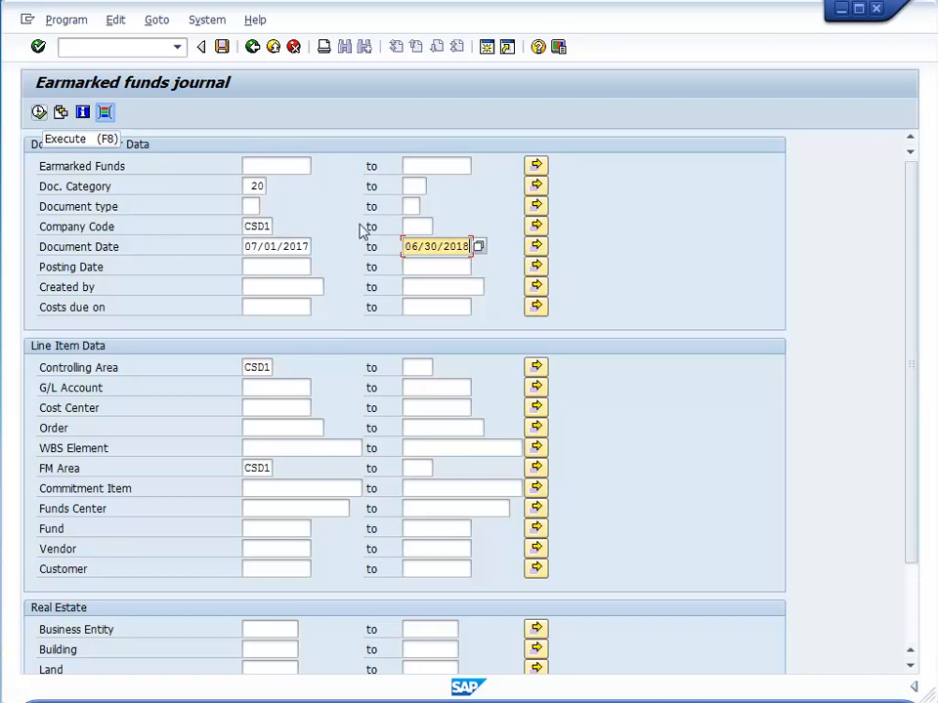
Open the journal's dynamic selections and add Entry status as a selection field.
left_click(106, 113)
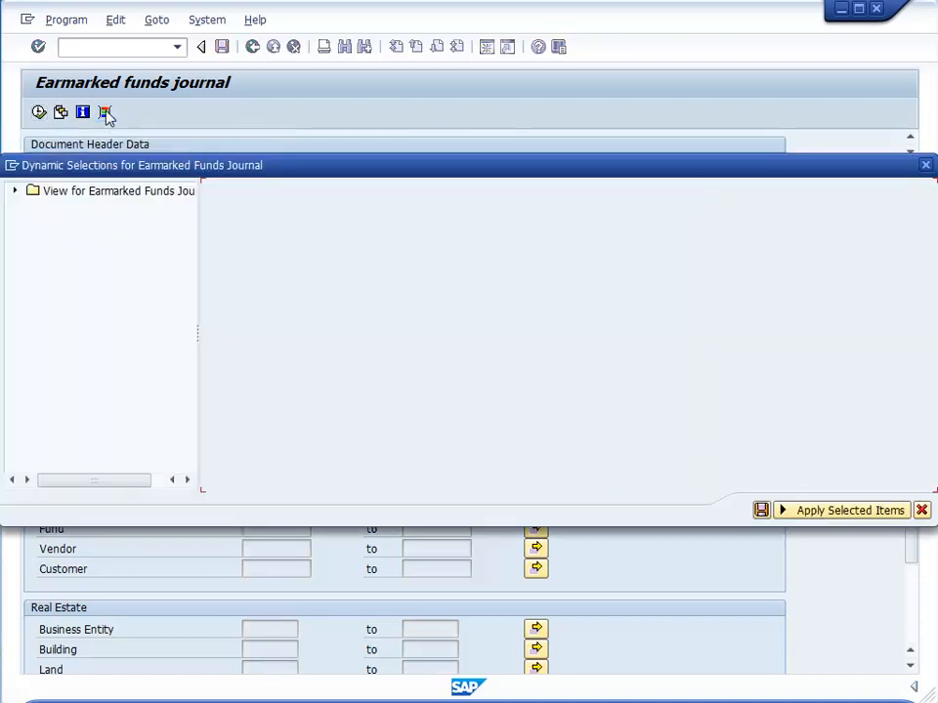
left_click(16, 191)
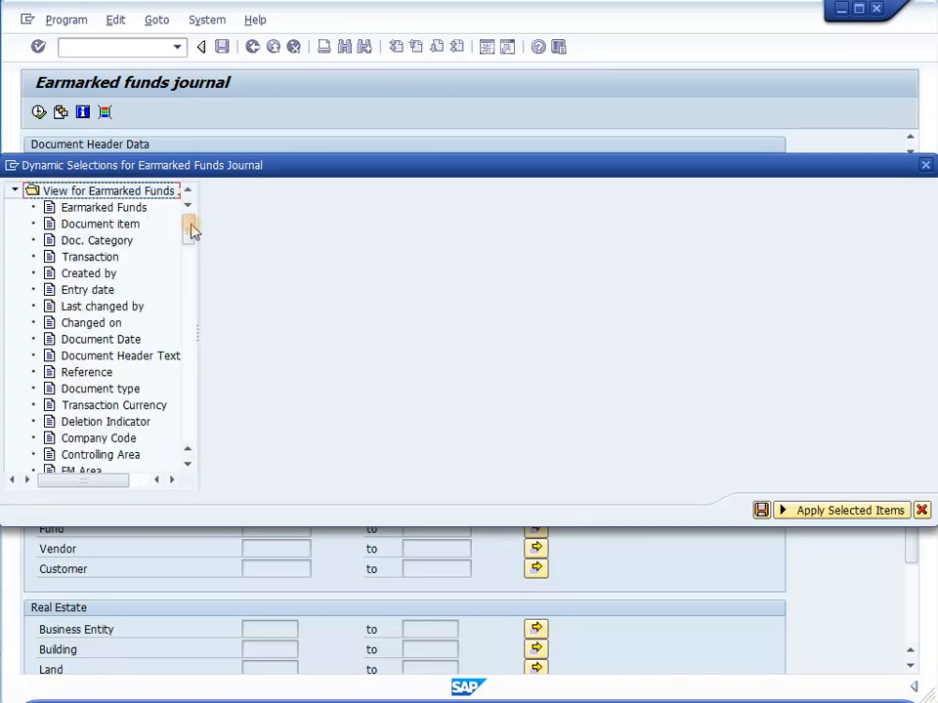
left_click_drag(191, 230, 190, 304)
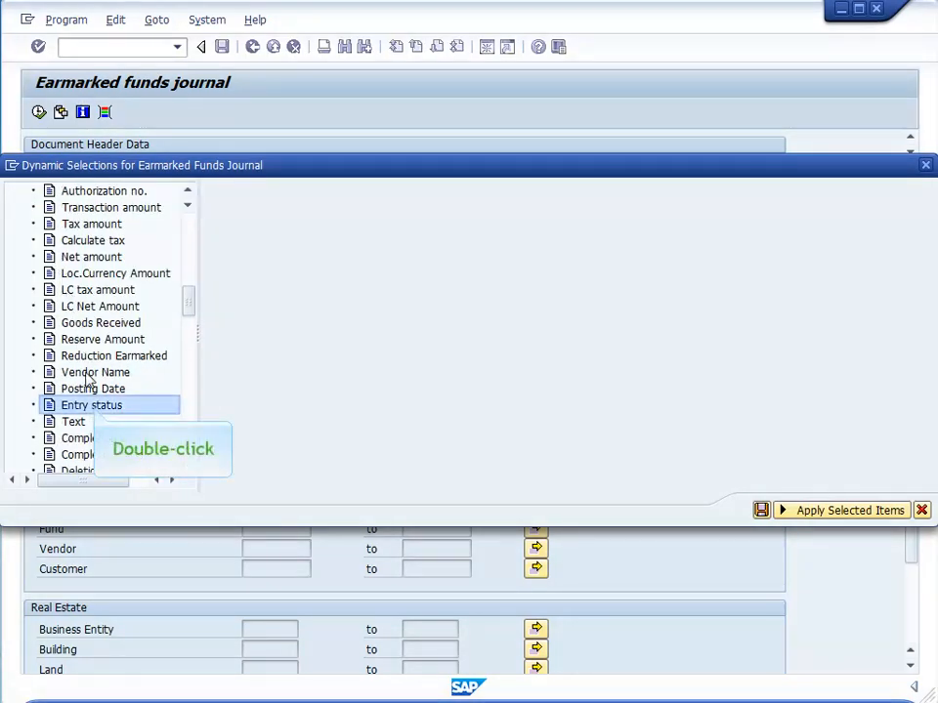
double_click(93, 405)
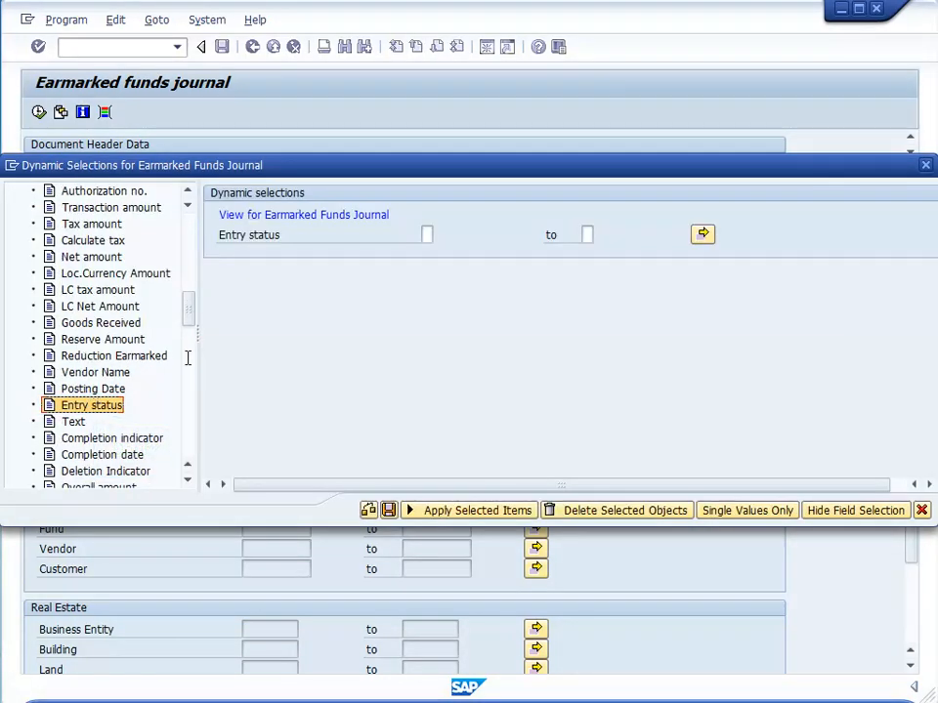
Set the Entry status selection to V (On Hold), save the dynamic selections and run the earmarked funds journal.
left_click(427, 235)
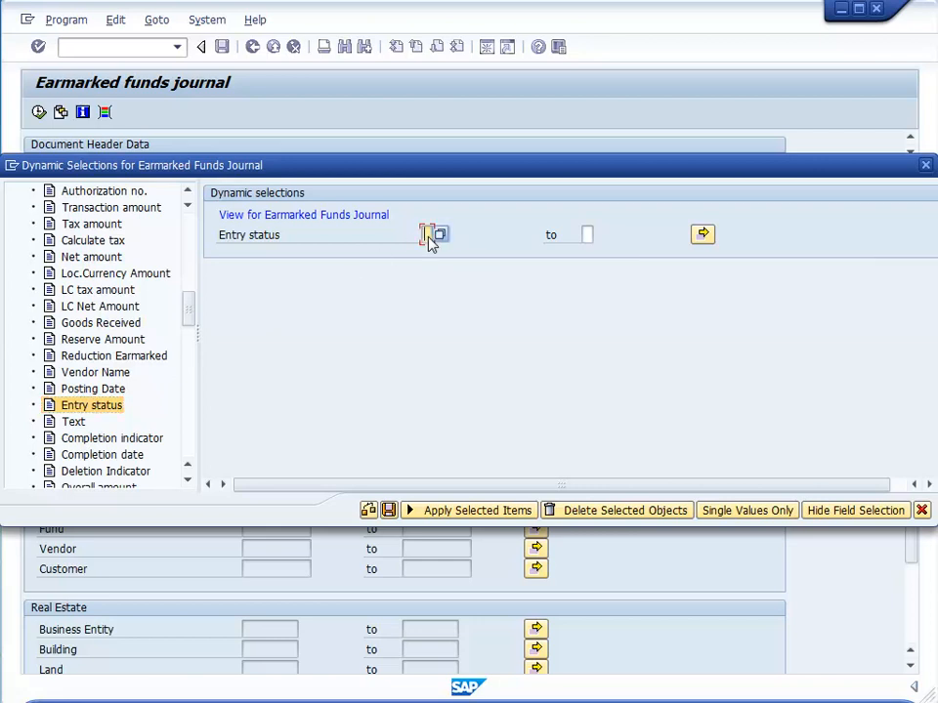
left_click(439, 235)
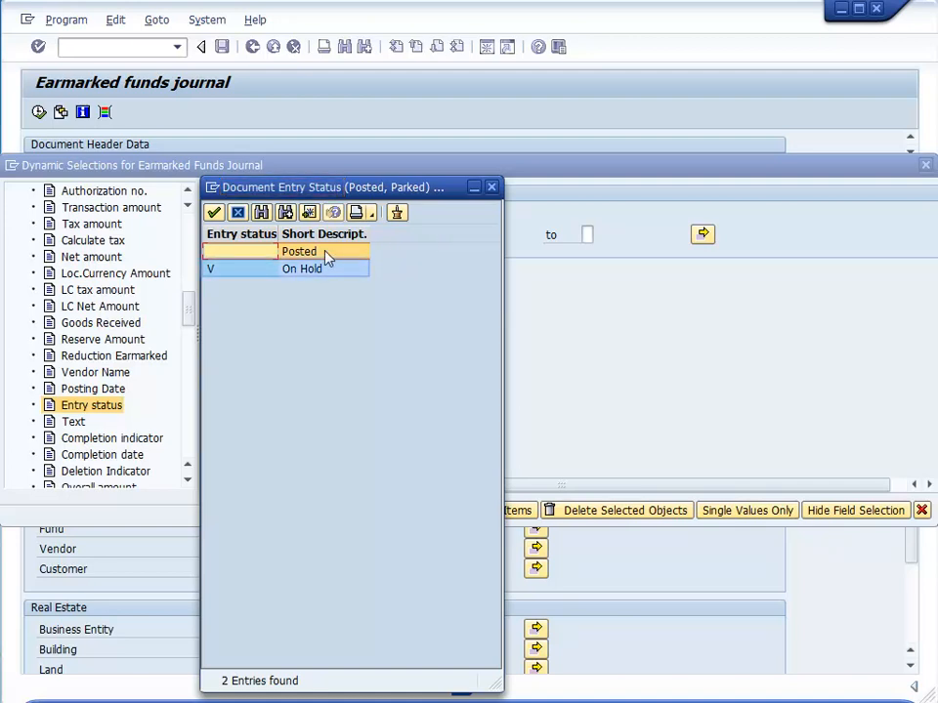
left_click(222, 270)
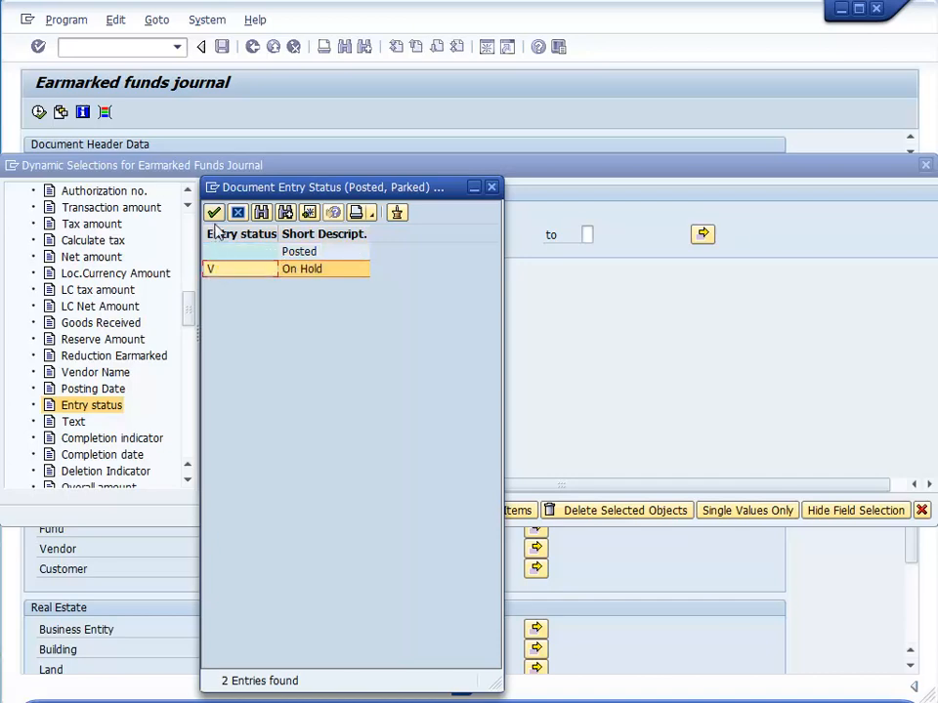
left_click(213, 212)
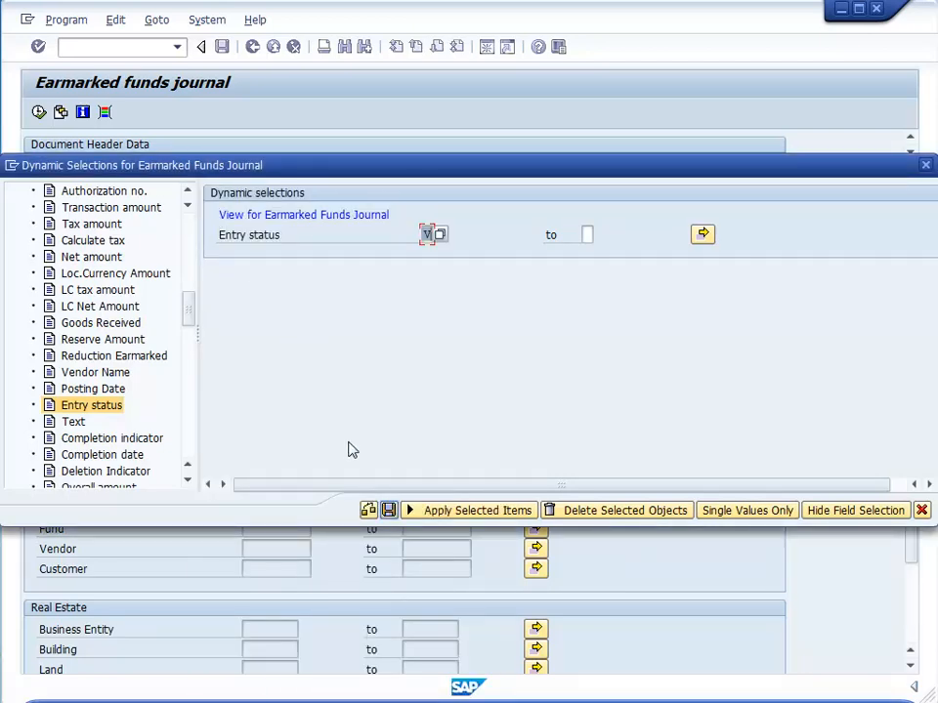
left_click(388, 510)
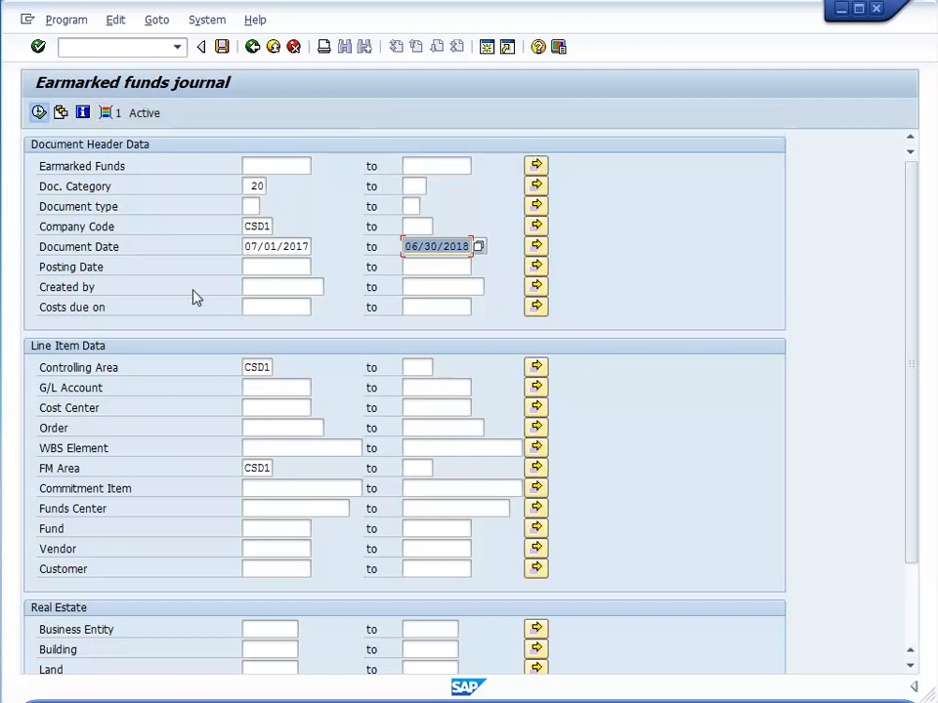
left_click(38, 115)
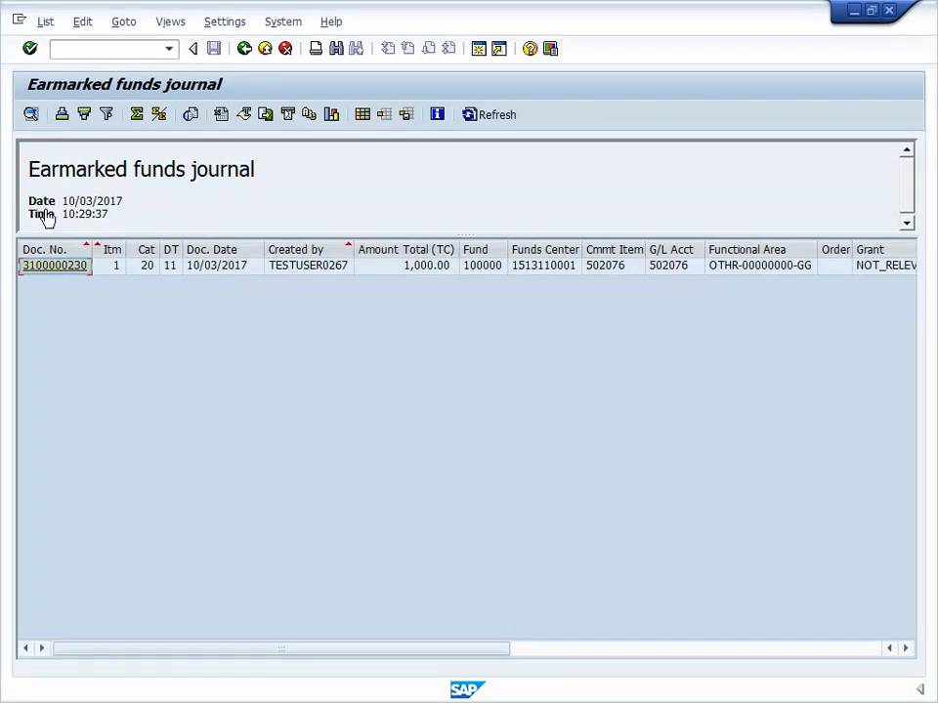
Open the listed funds block from the journal, view its header data and go to its overview screen.
left_click(51, 267)
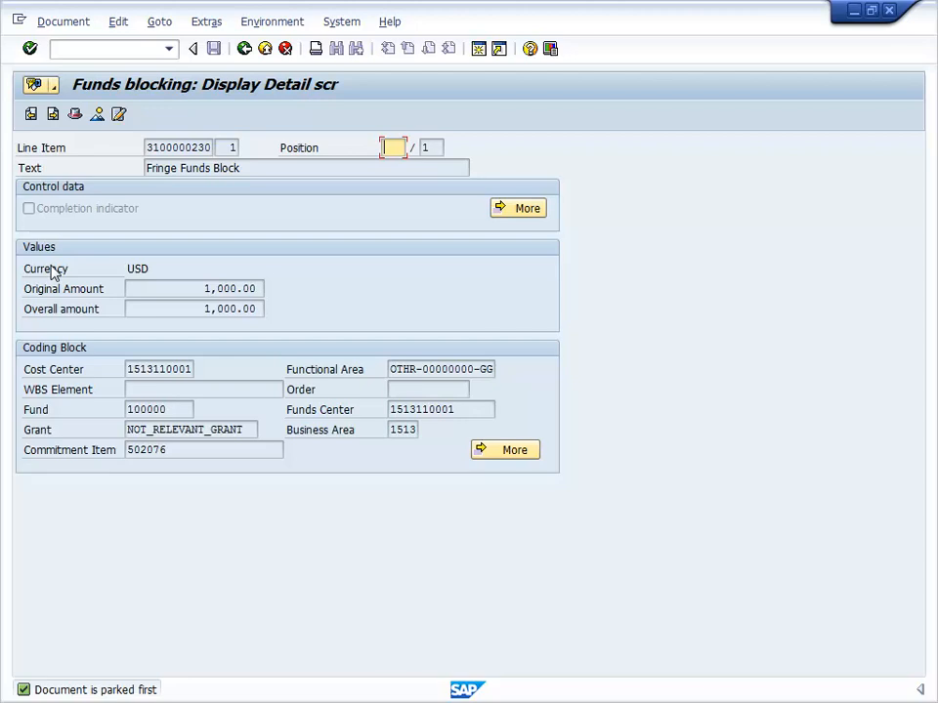
left_click(74, 119)
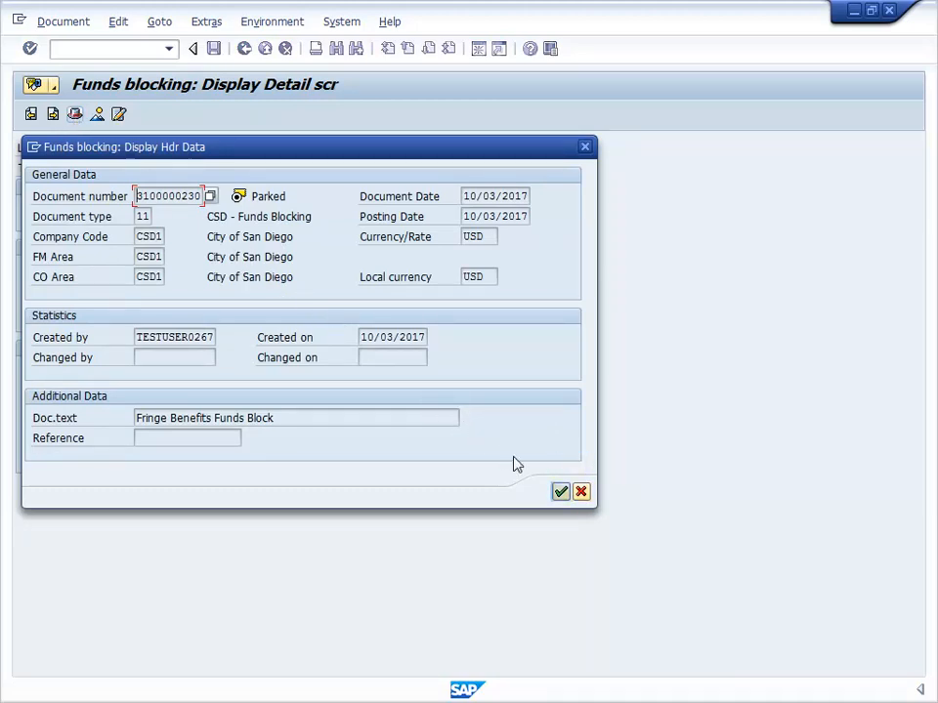
left_click(561, 491)
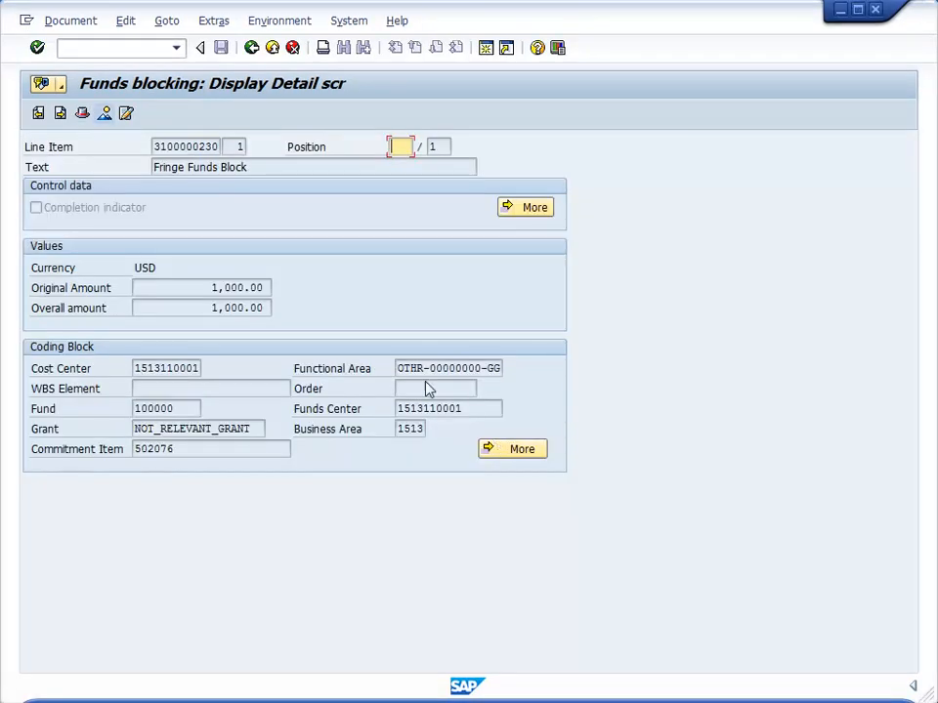
left_click(104, 115)
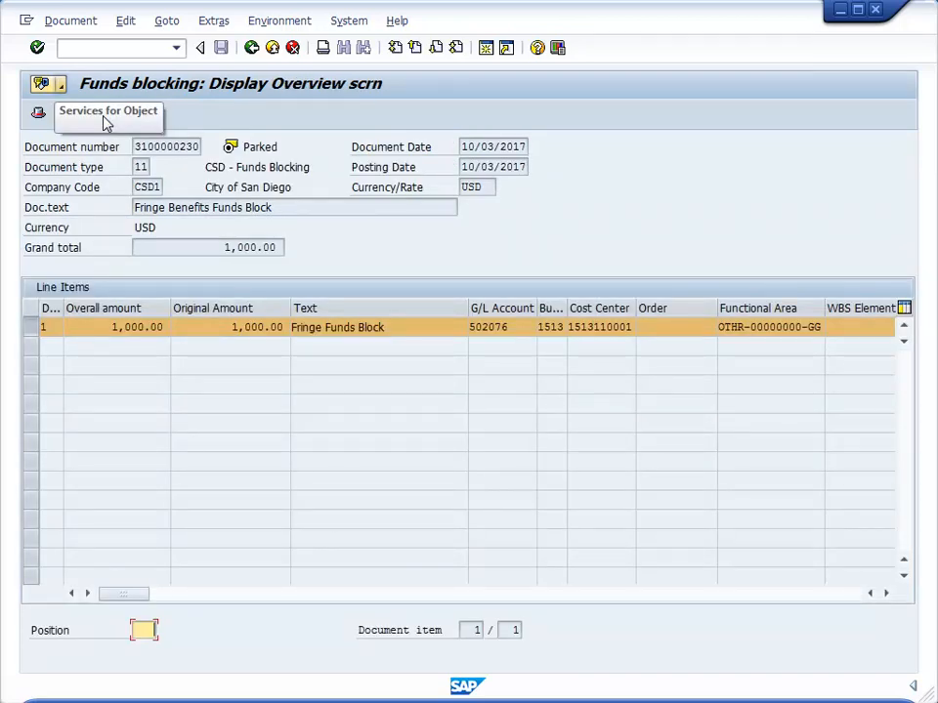
Attach Report_Designer_Notes.pdf to the funds block as an FI Documents PDF with the description "Report Designer Notes".
left_click(61, 86)
left_click(61, 86)
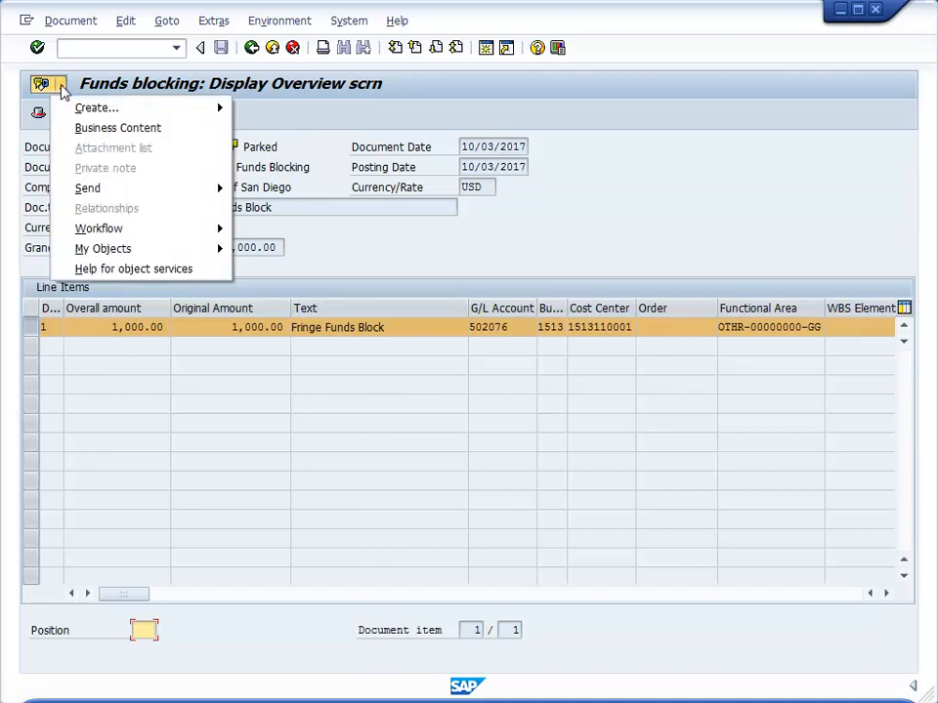
mouse_move(91, 115)
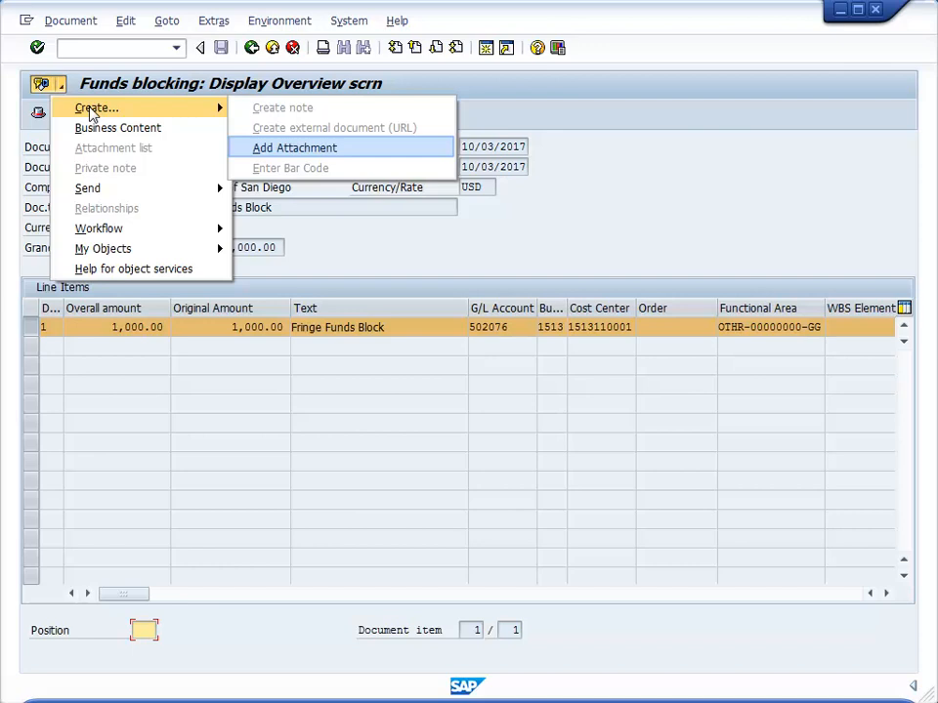
left_click(267, 150)
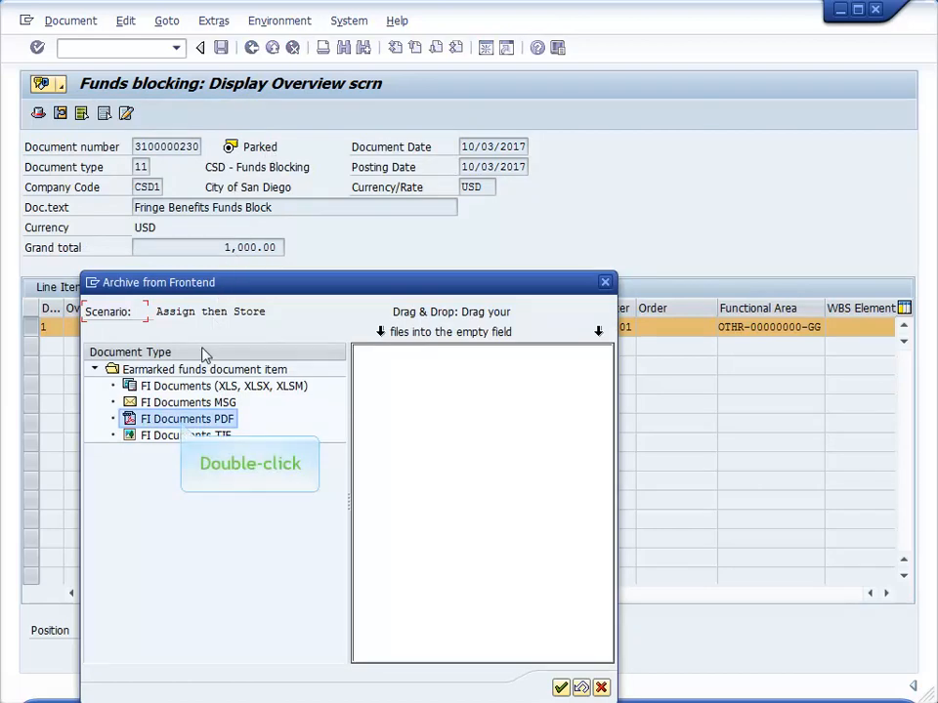
double_click(182, 425)
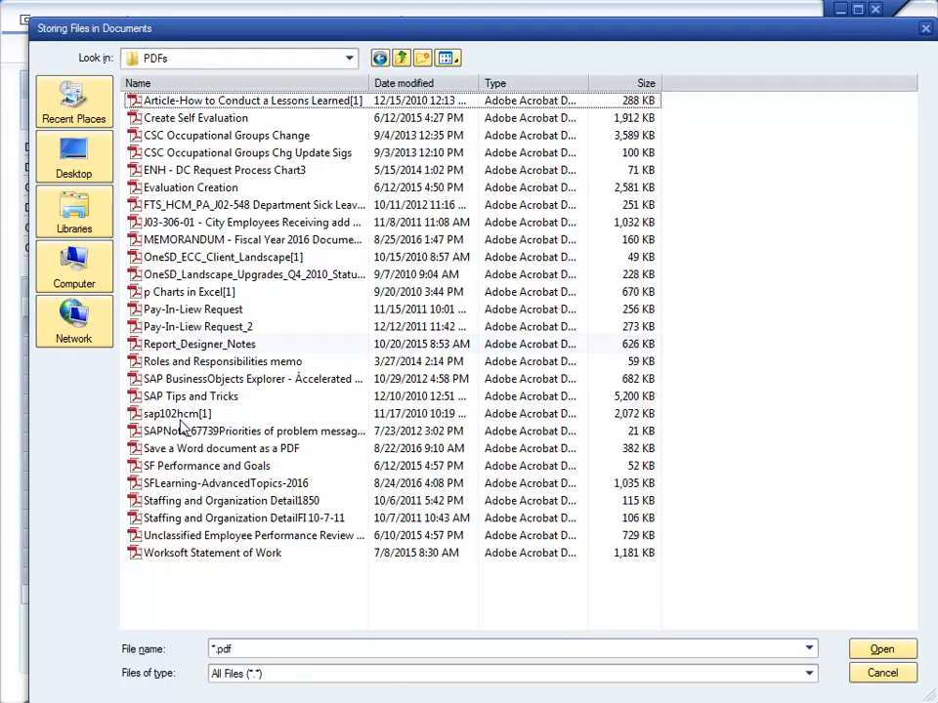
left_click(332, 345)
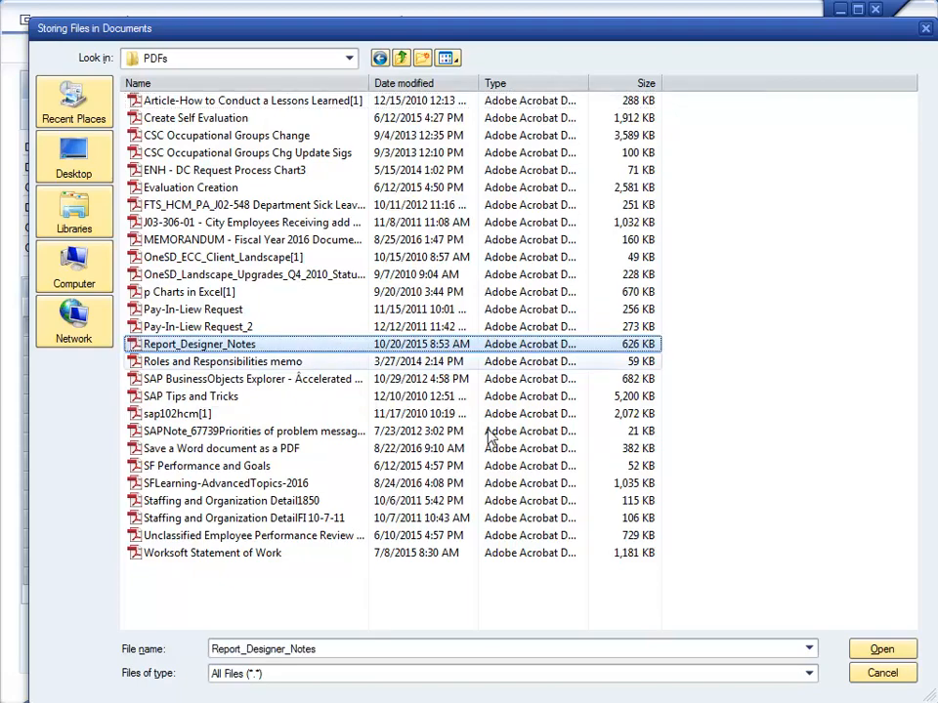
left_click(879, 649)
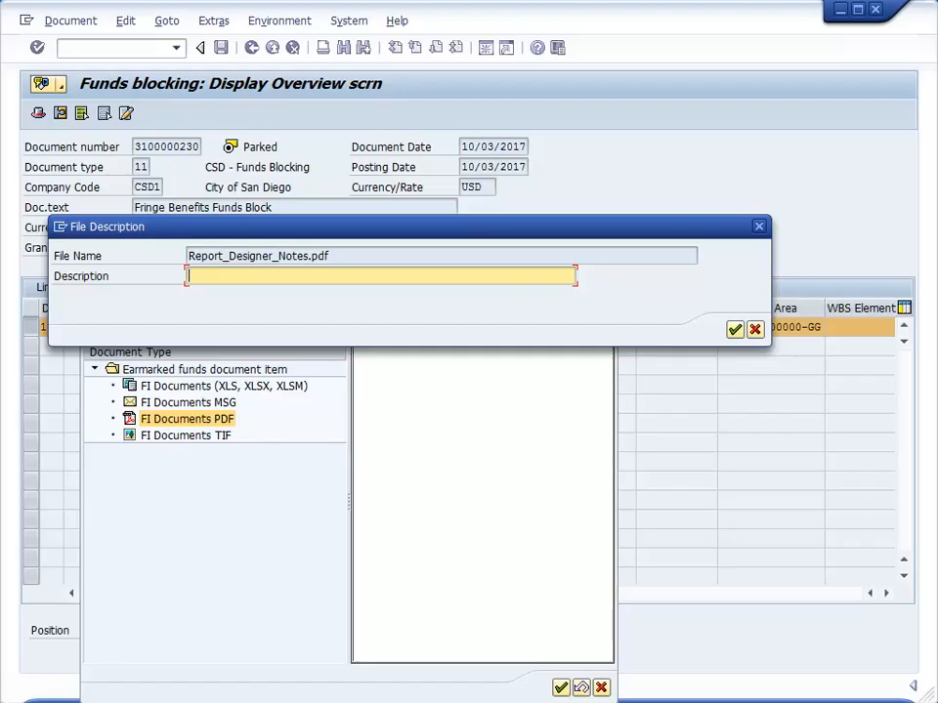
type("Report Designer Notes")
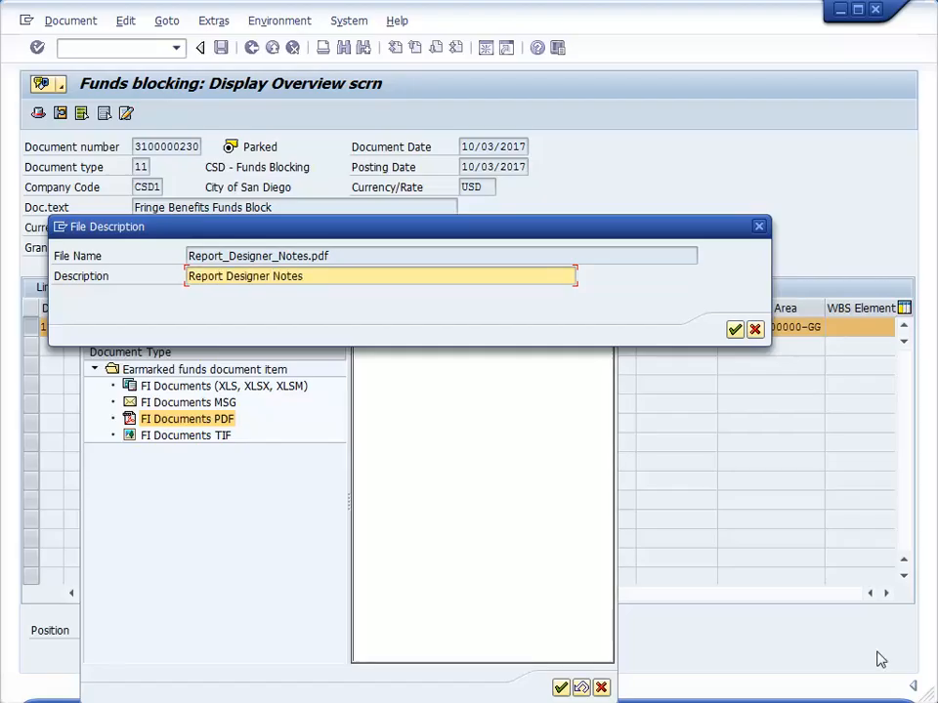
left_click(735, 329)
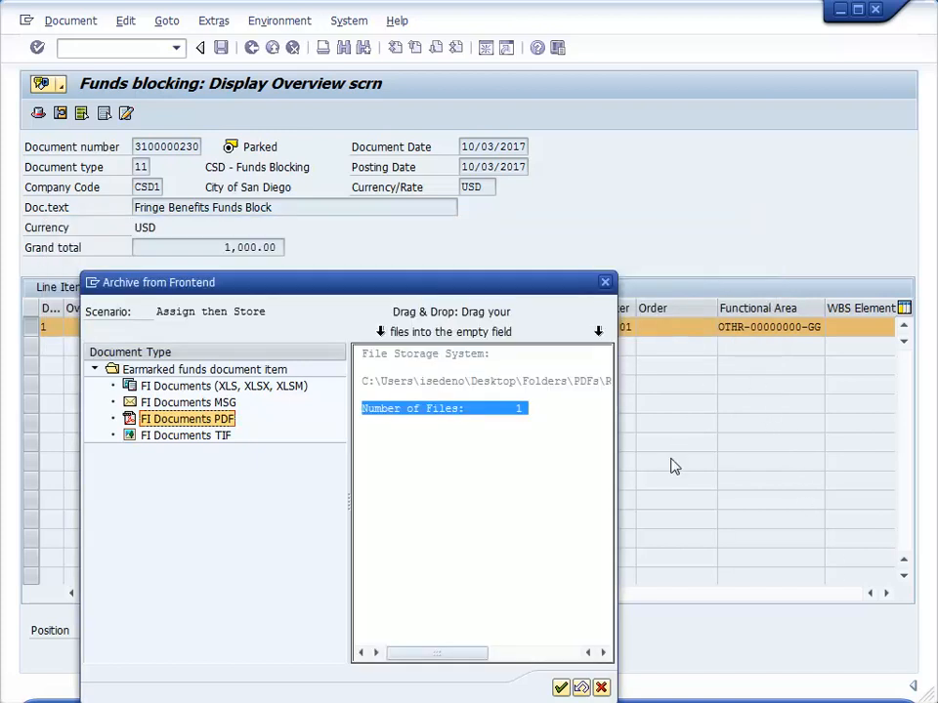
left_click(560, 688)
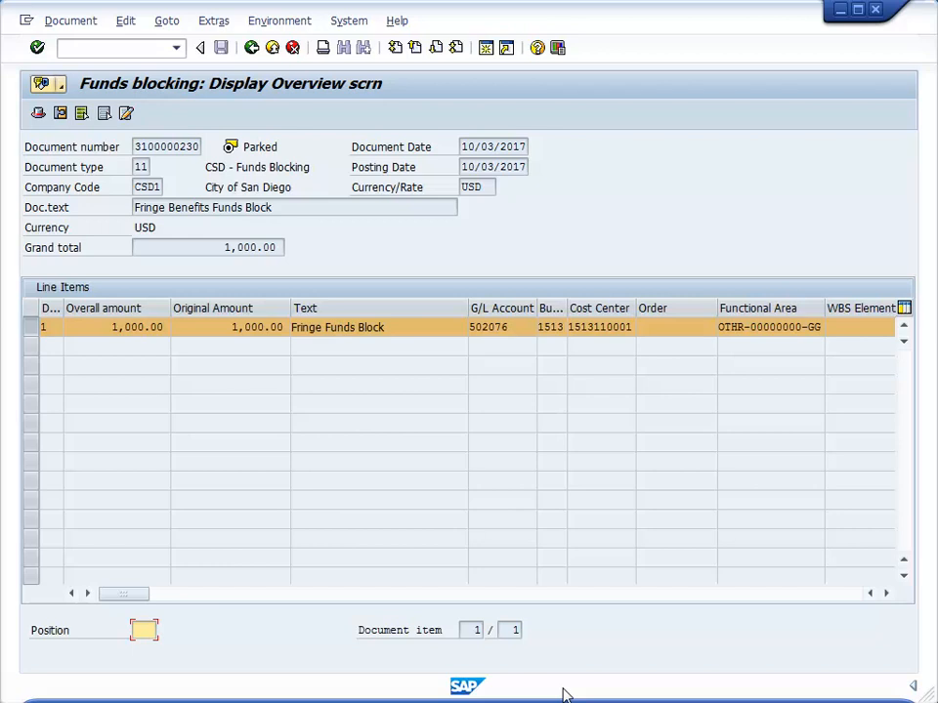
Open Report_Designer_Notes.pdf from the funds block's attachment list to check it, and close the list.
left_click(57, 84)
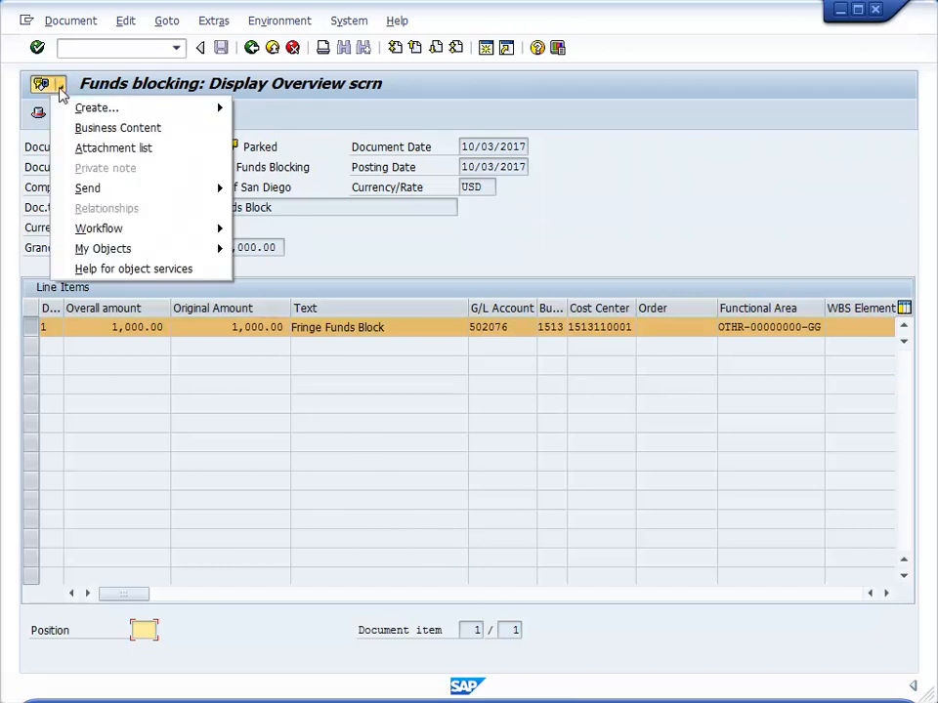
left_click(78, 148)
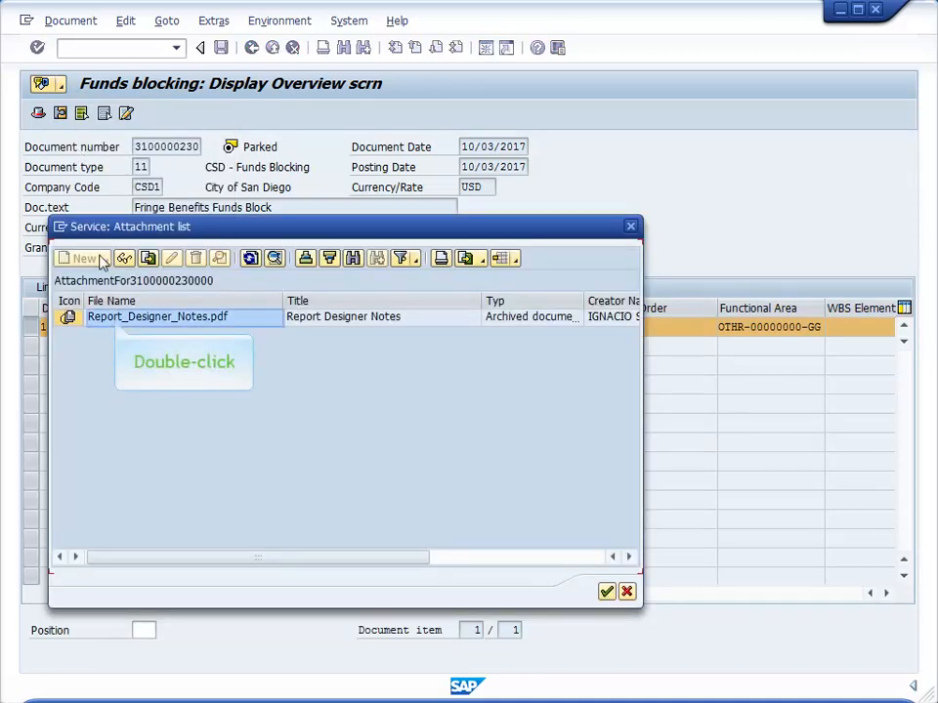
double_click(114, 321)
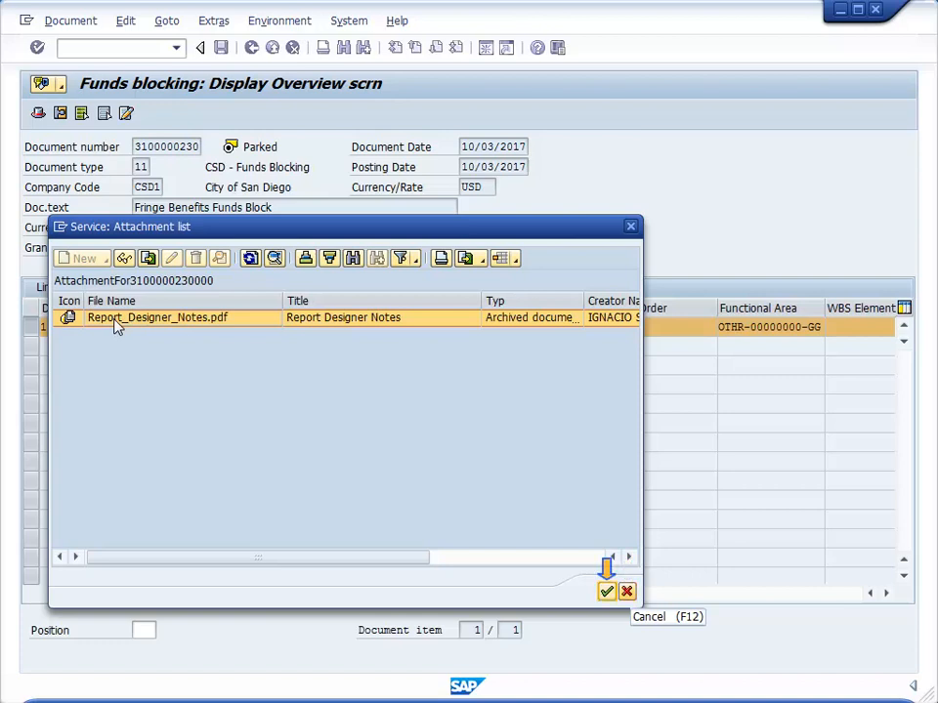
left_click(606, 592)
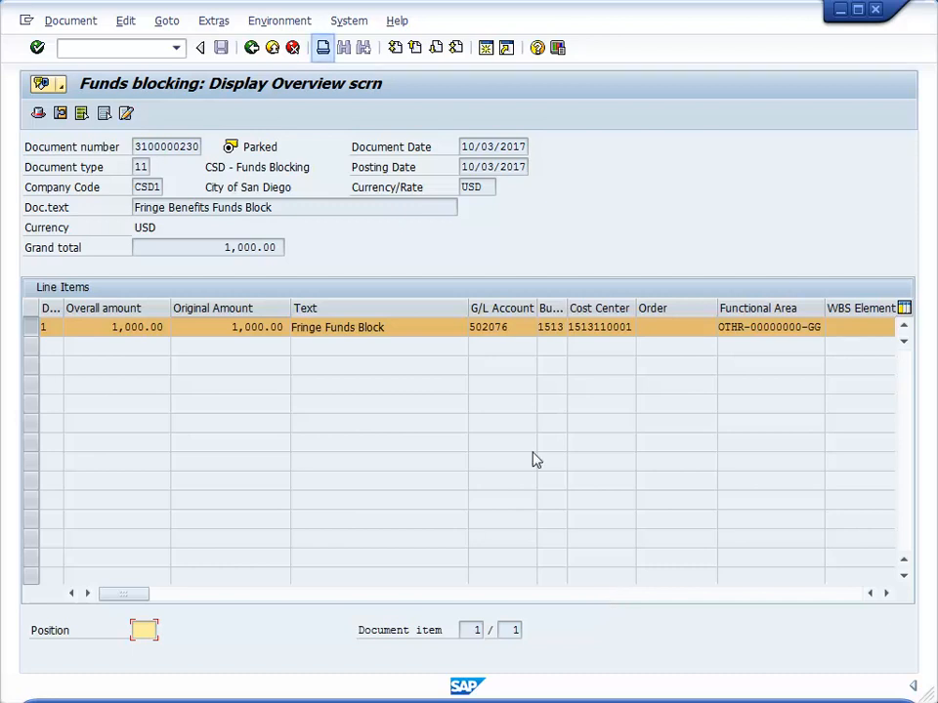
Open the print settings for the displayed funds block document.
left_click(323, 47)
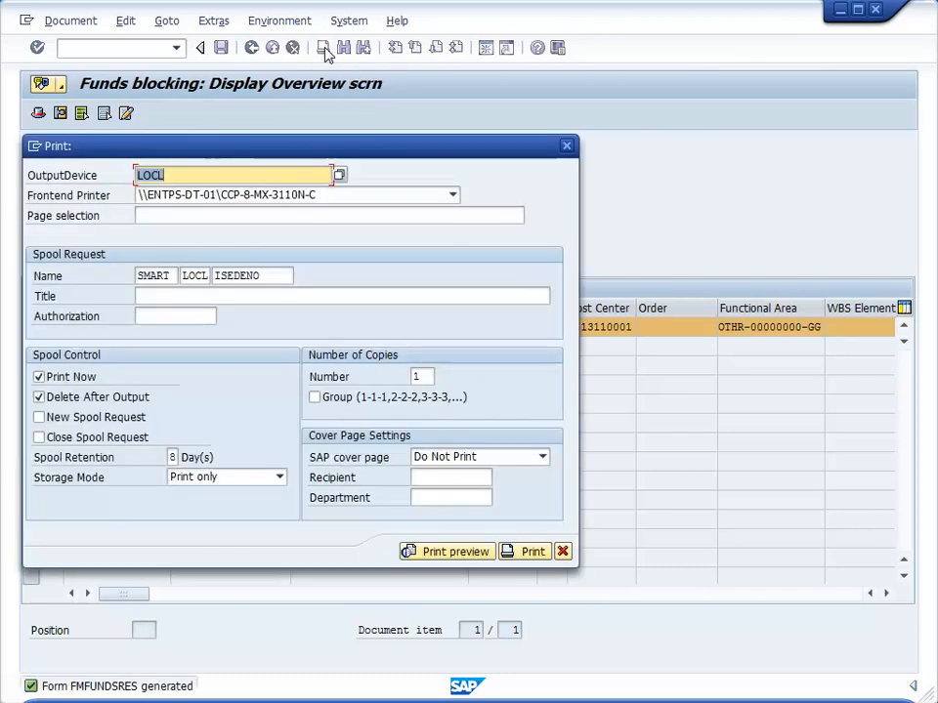